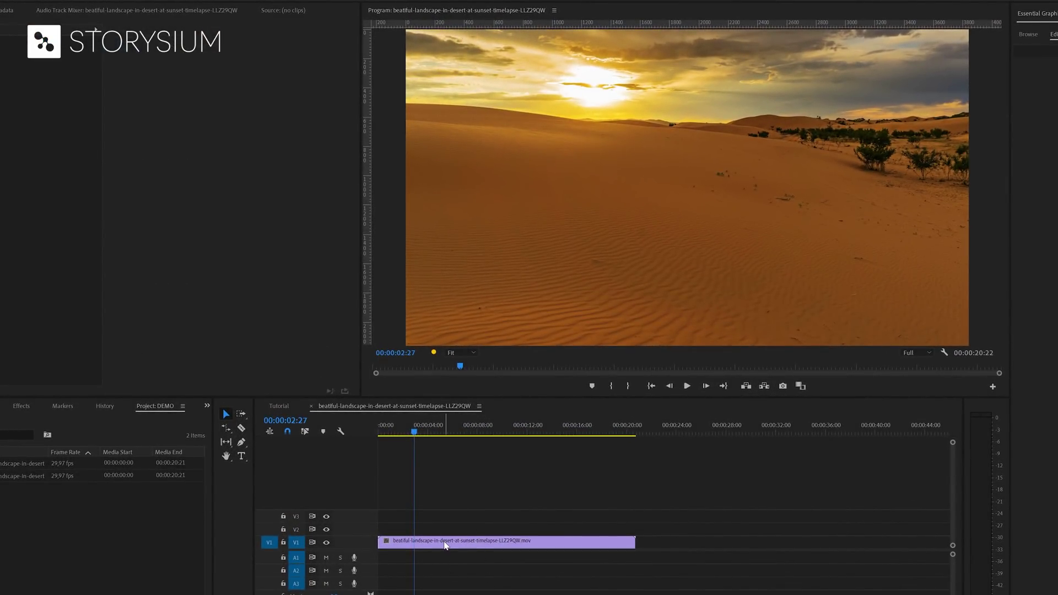
Focus the tools panel beside the desert sunset timelapse sequence on V1
click(241, 489)
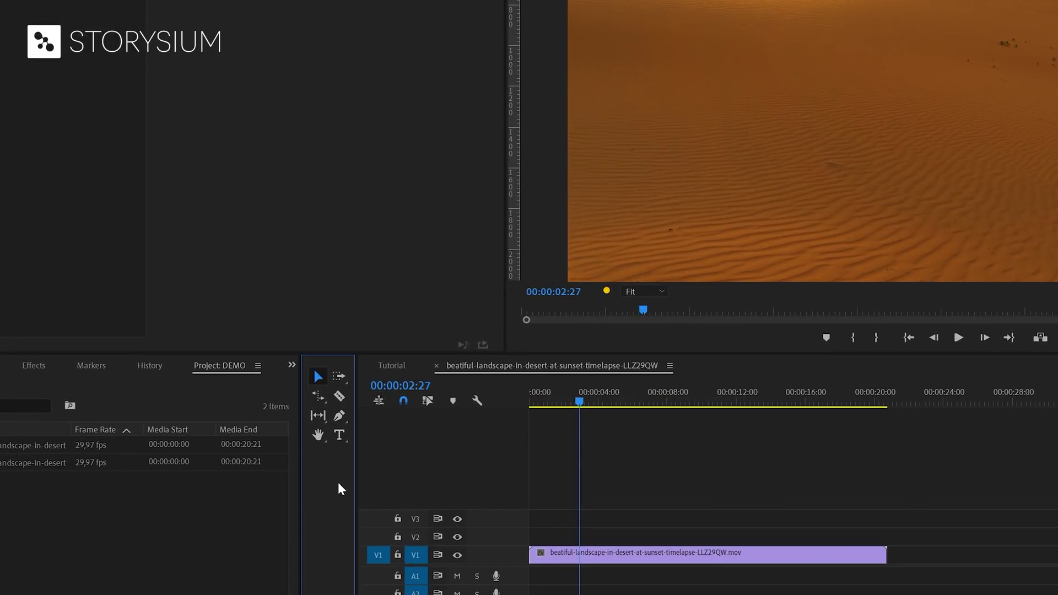
Add a 'SAHARA' text title in the centre of the desert footage
click(340, 435)
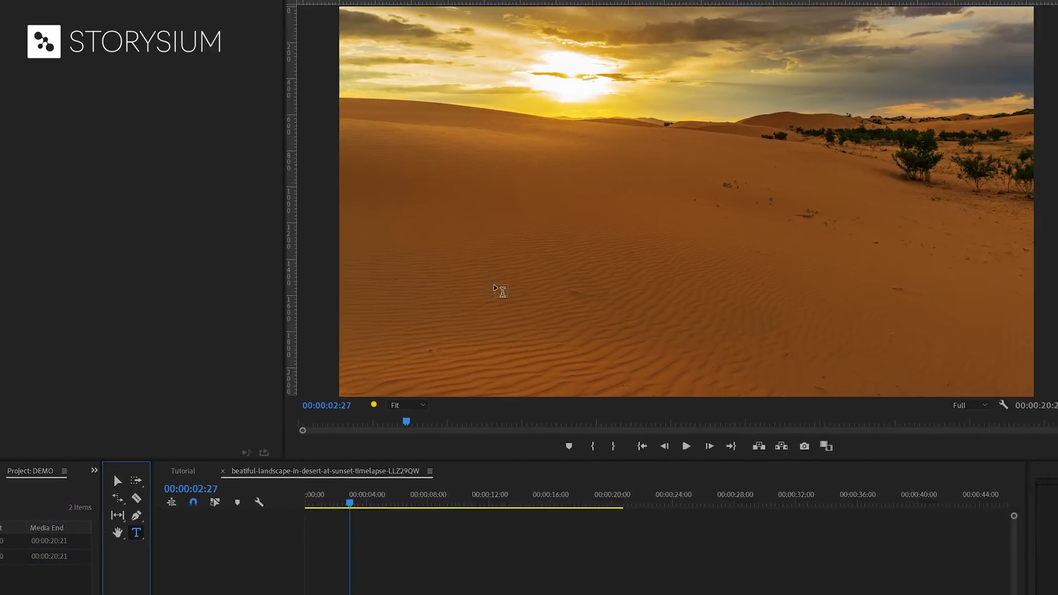
click(624, 210)
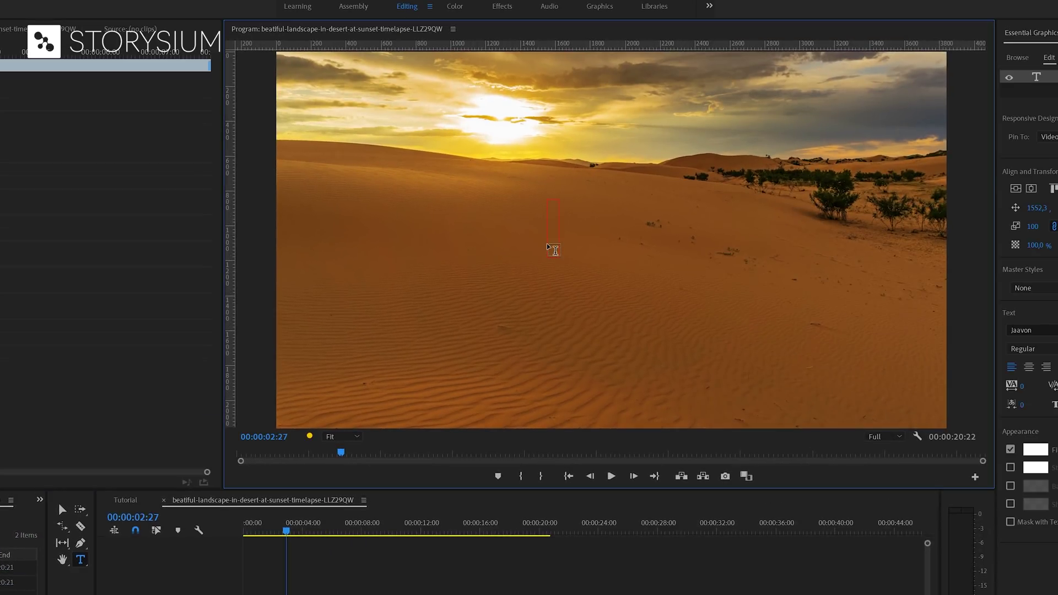
text(SAHARA)
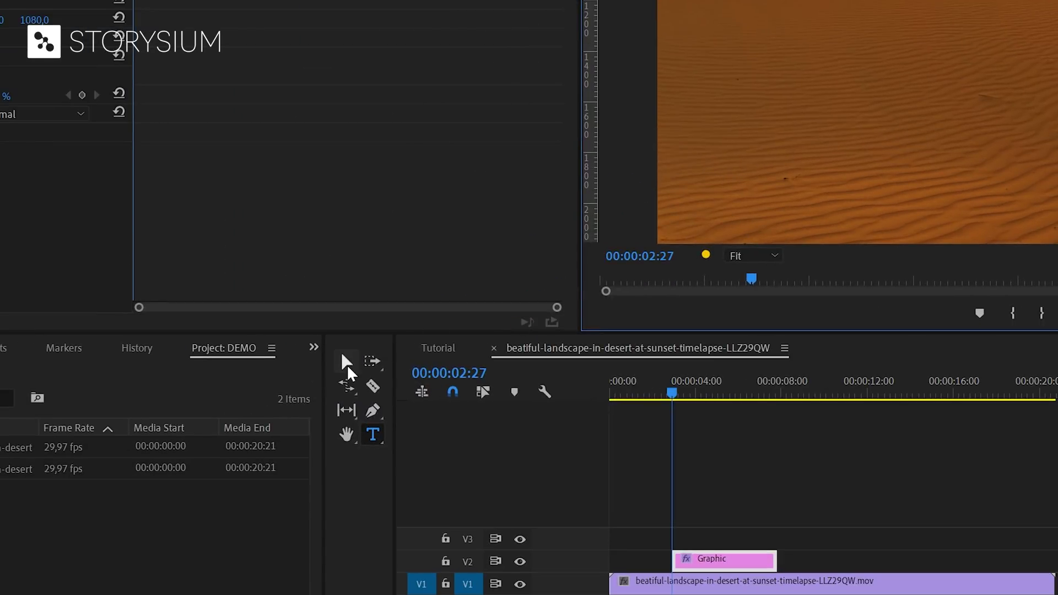
click(346, 365)
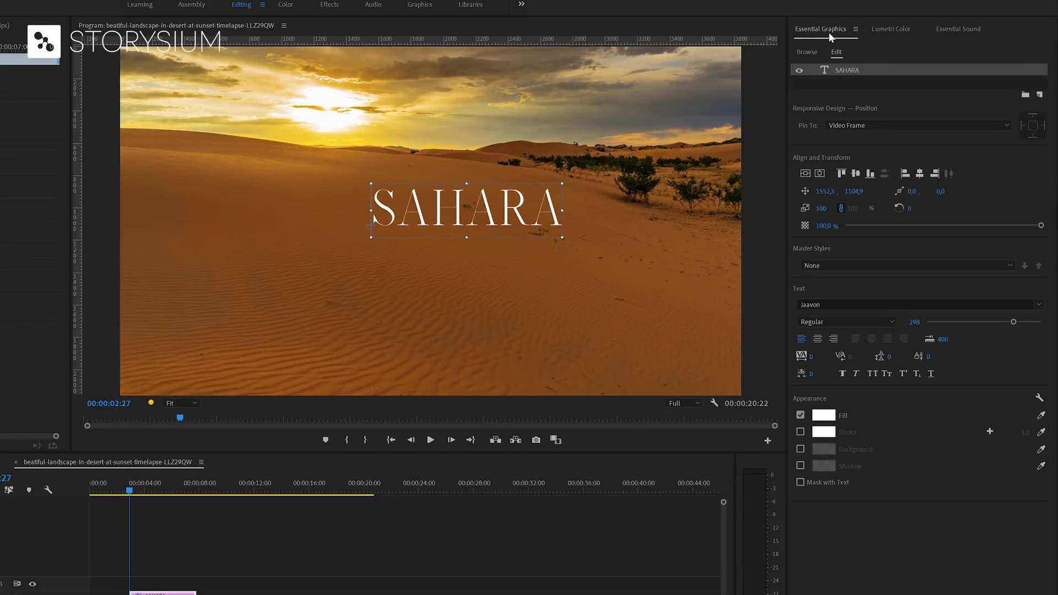
Set SAHARA to the Hurricane font at size 670, centred horizontally and vertically
click(848, 304)
text(hur)
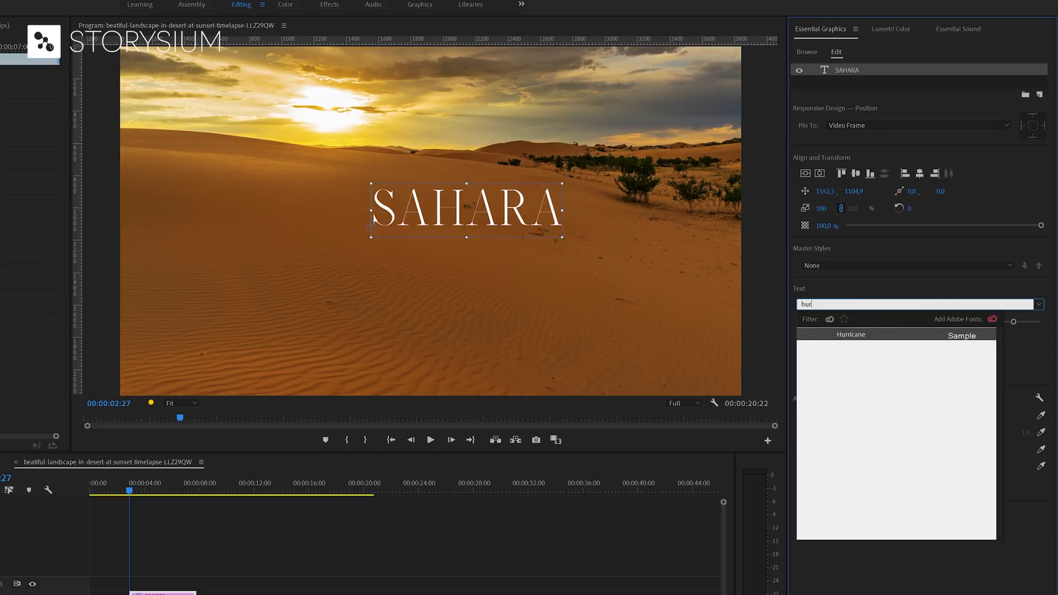
click(855, 337)
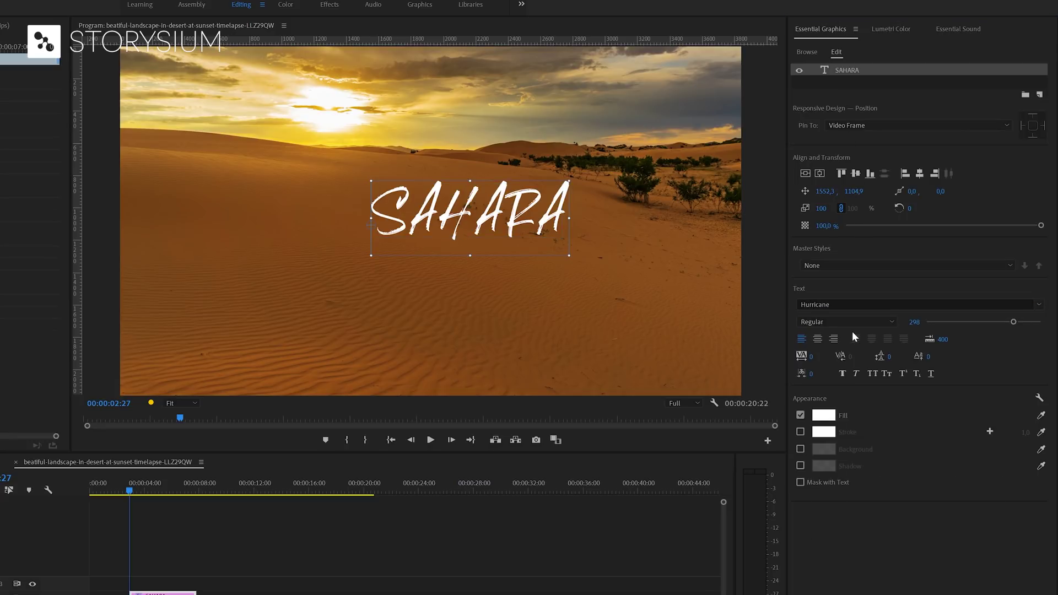
drag(916, 324, 959, 323)
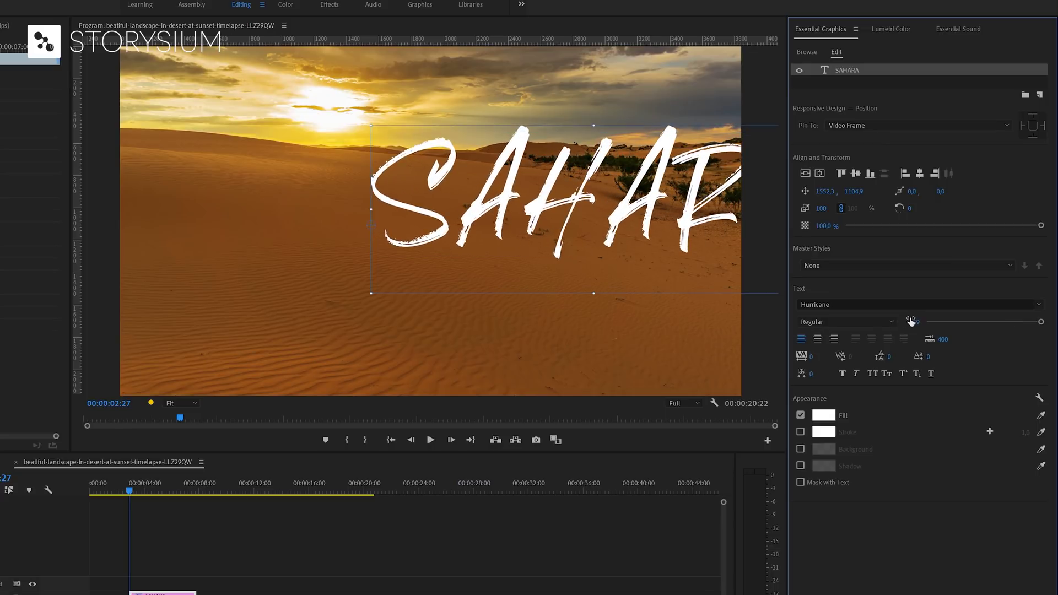
click(819, 174)
click(807, 174)
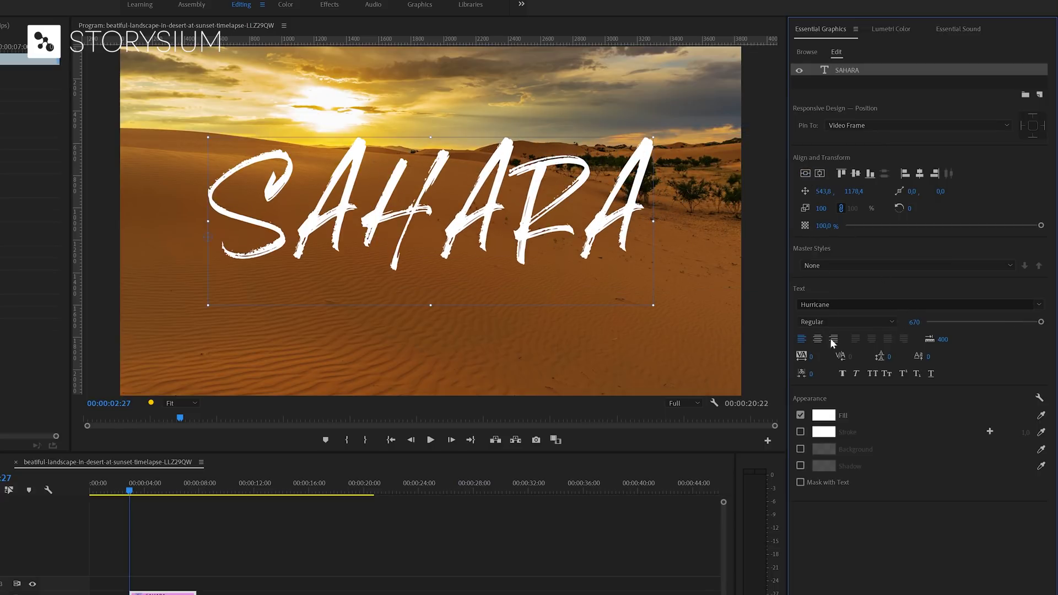
Give the SAHARA title a saturated orange fill (FB9200)
click(824, 415)
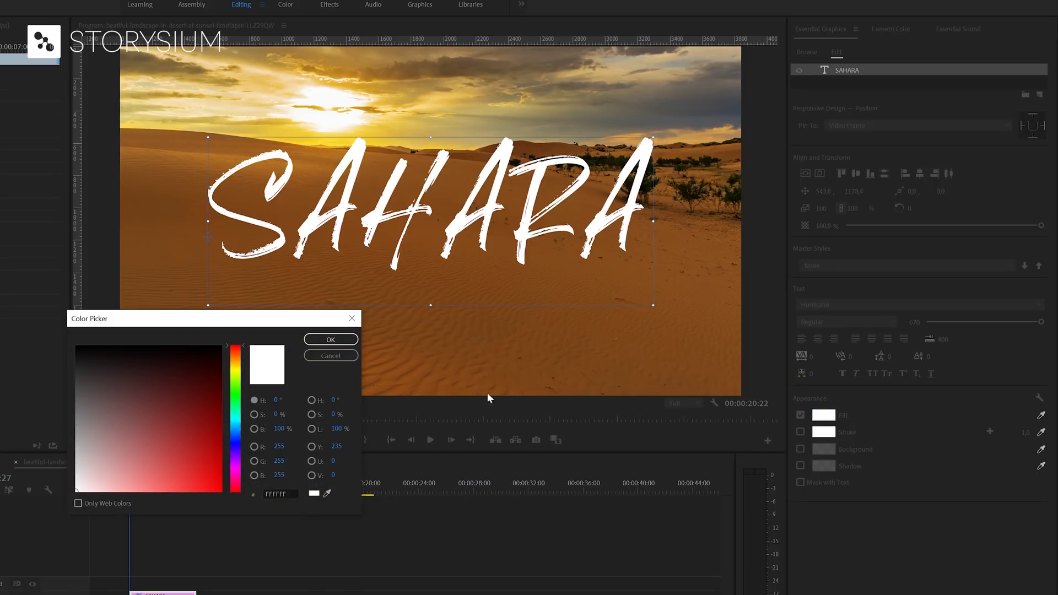
drag(236, 352, 235, 362)
click(221, 490)
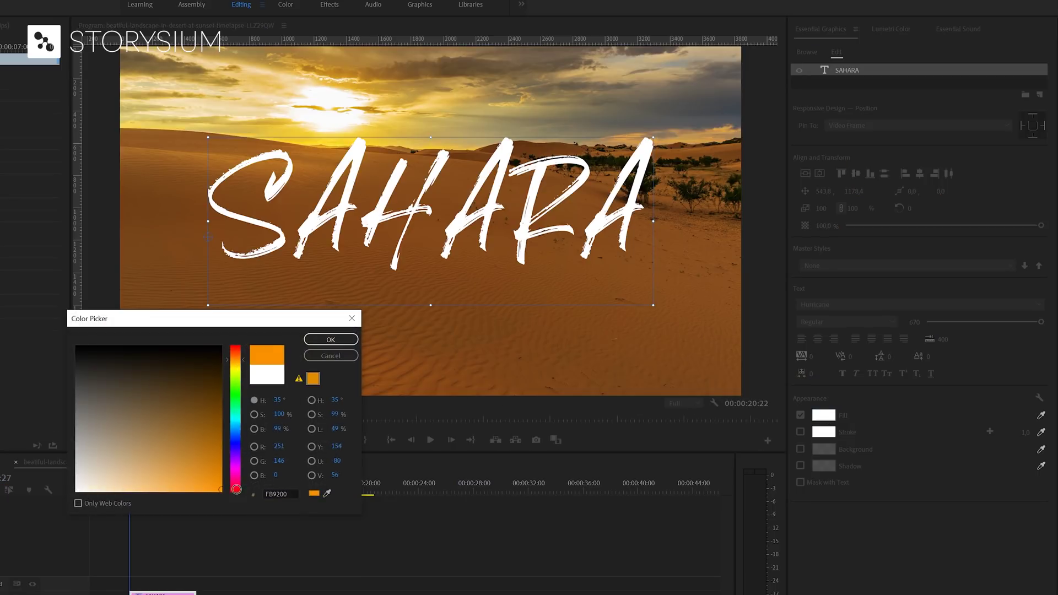
click(330, 339)
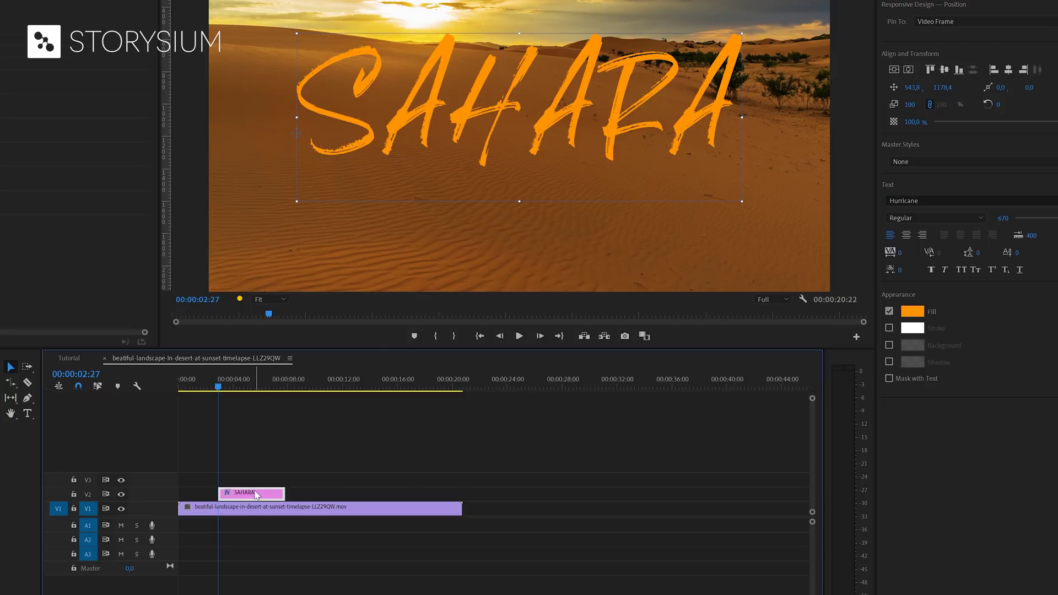
right_click(260, 492)
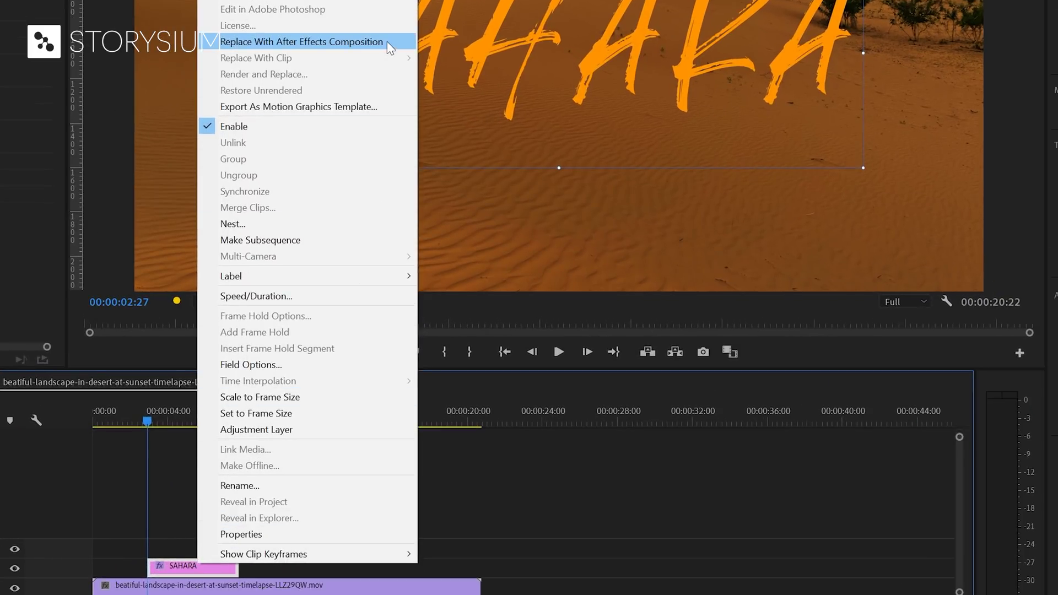
Replace the SAHARA clip with a linked After Effects composition, overwriting Untitled Project.aep
click(303, 43)
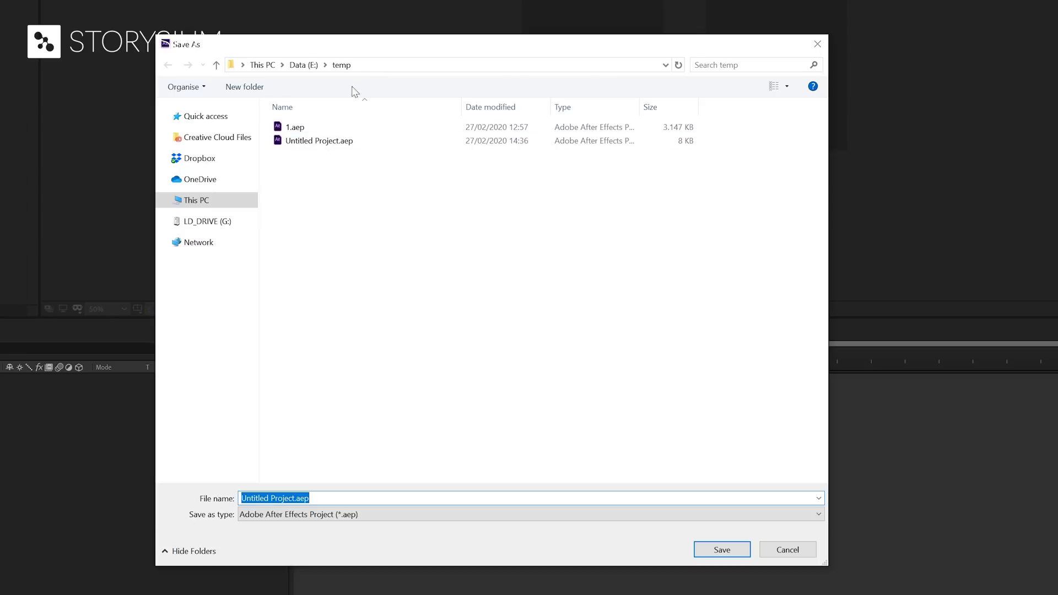
click(721, 548)
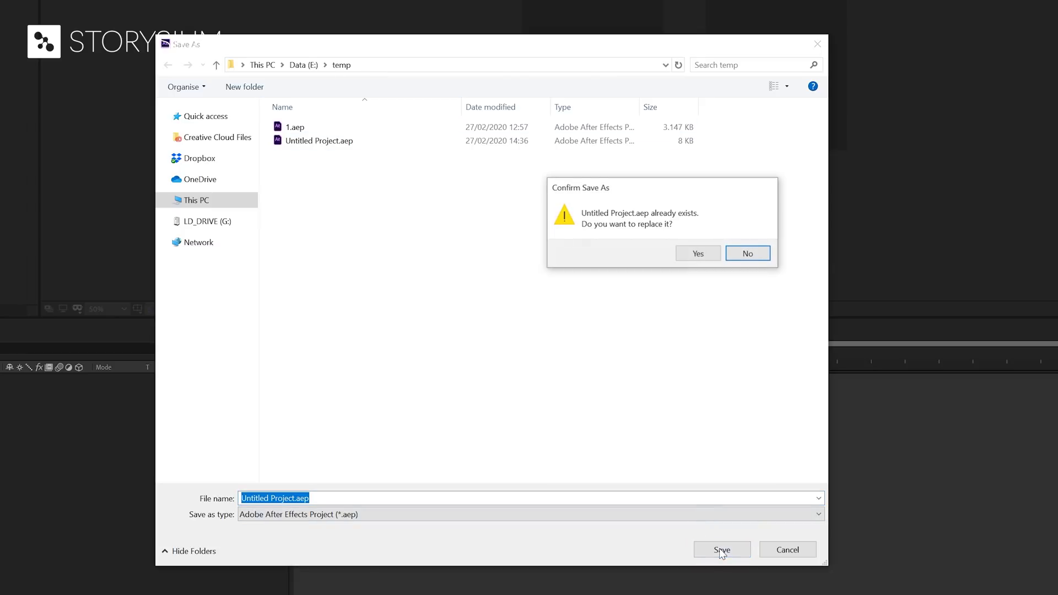
click(708, 252)
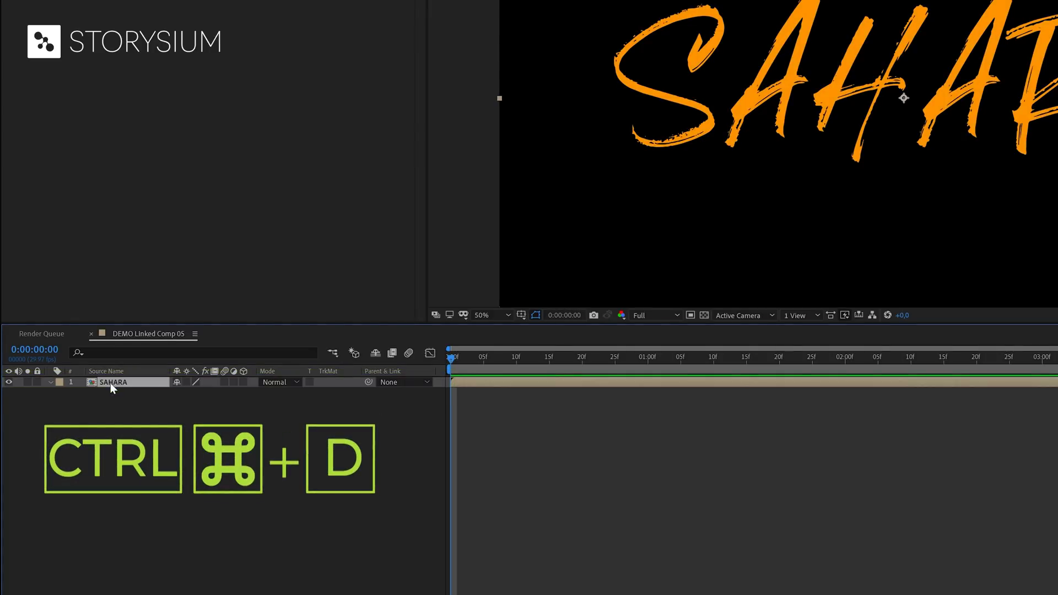
Duplicate the SAHARA text layer in DEMO Linked Comp 05
key(ctrl+d)
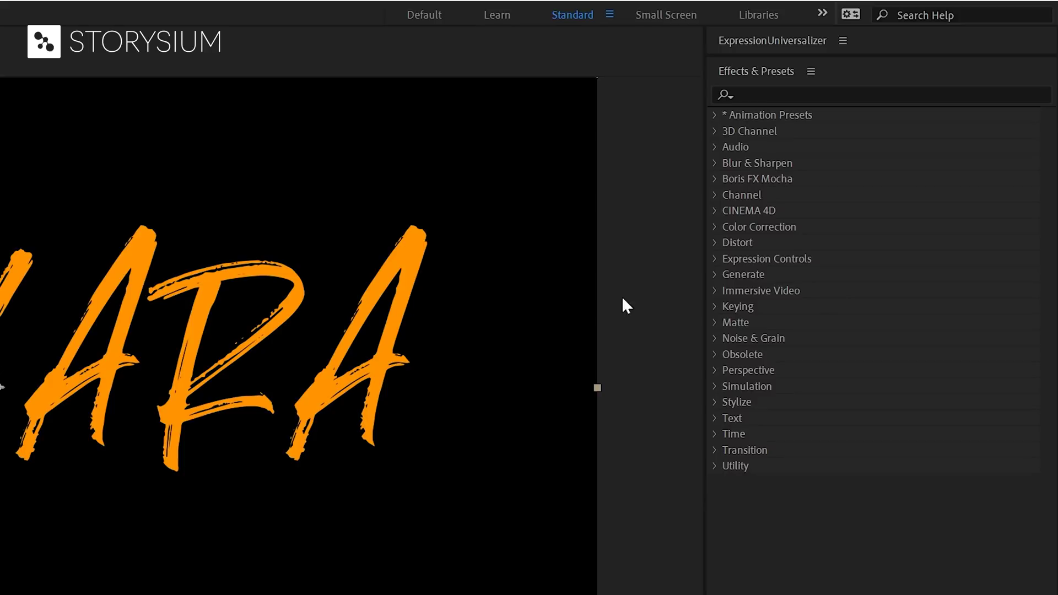
Apply the CC Composite effect to the SAHARA layer
click(775, 93)
text(c)
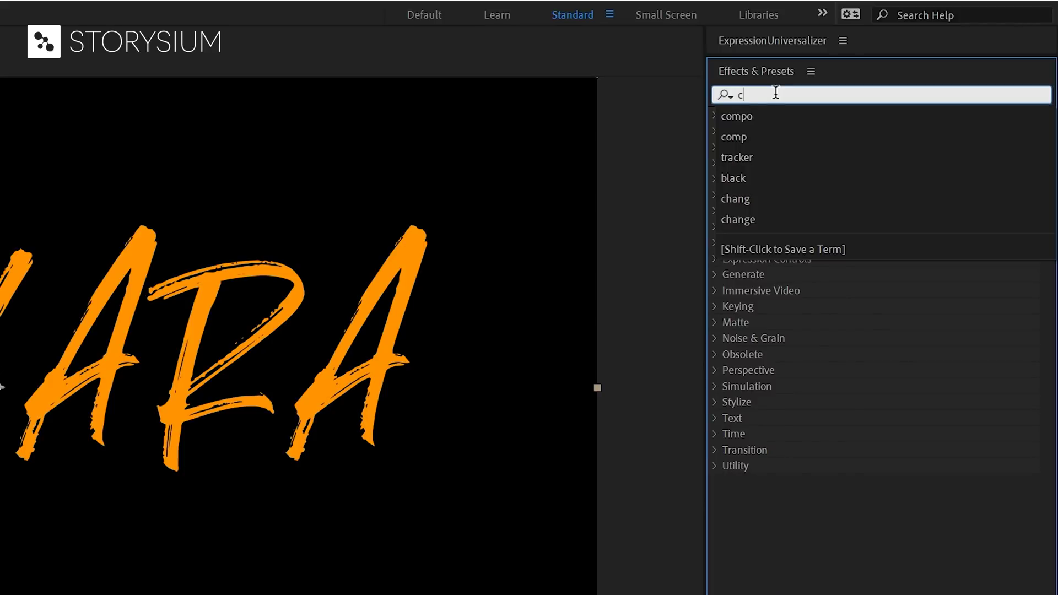
text(ompo)
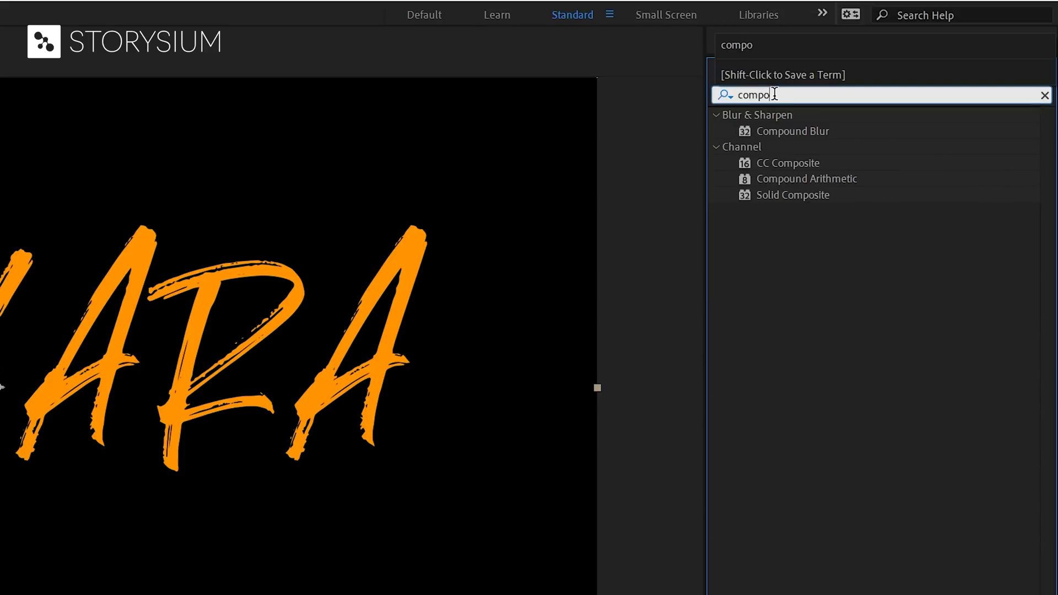
click(768, 162)
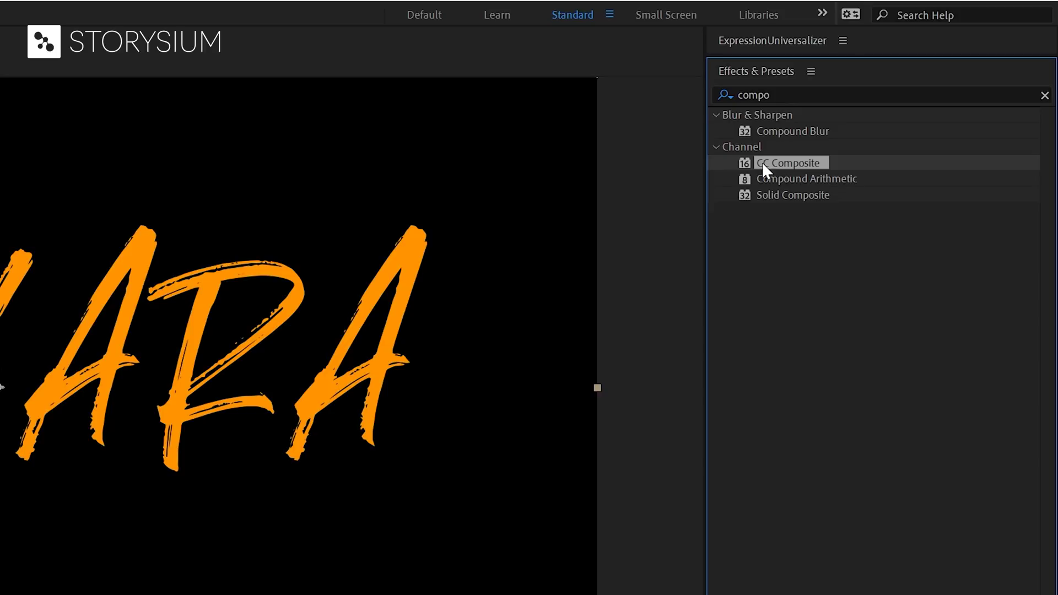
drag(777, 162, 535, 209)
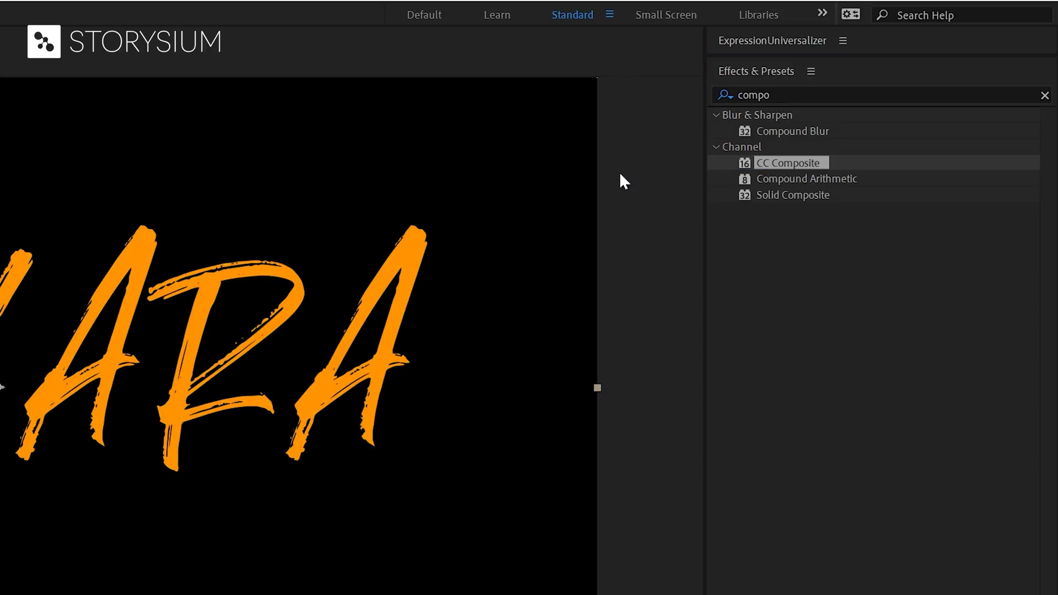
Apply the CC Particle Systems II effect to the SAHARA layer
click(782, 99)
text(part)
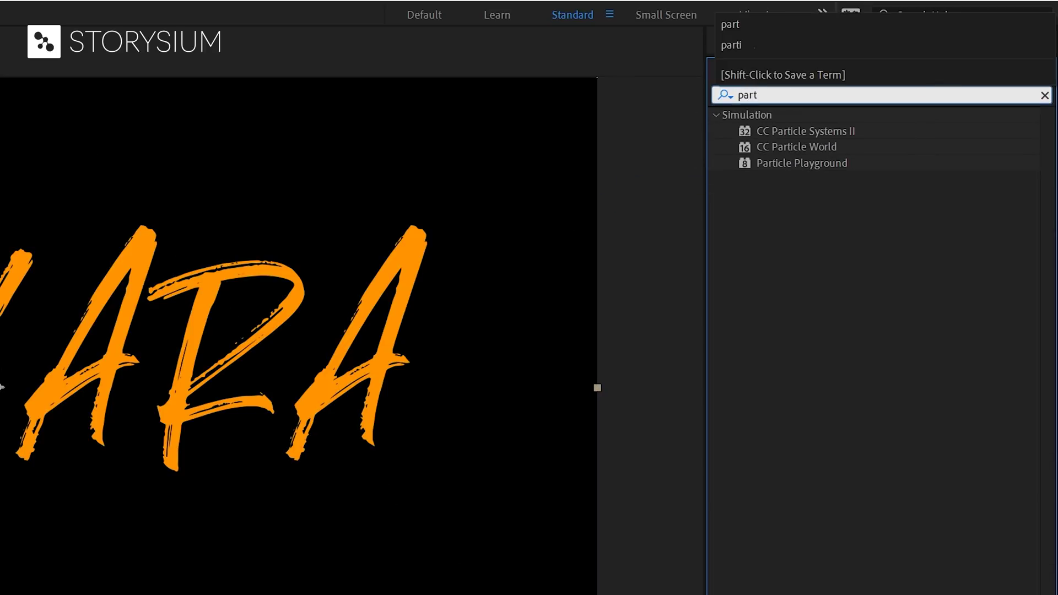
click(796, 131)
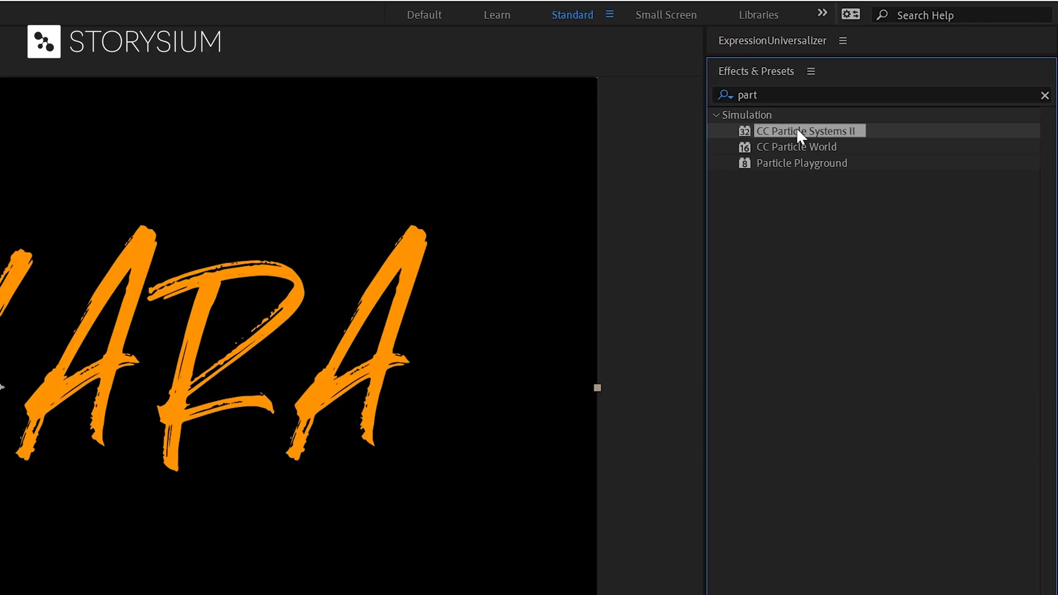
drag(796, 128, 287, 278)
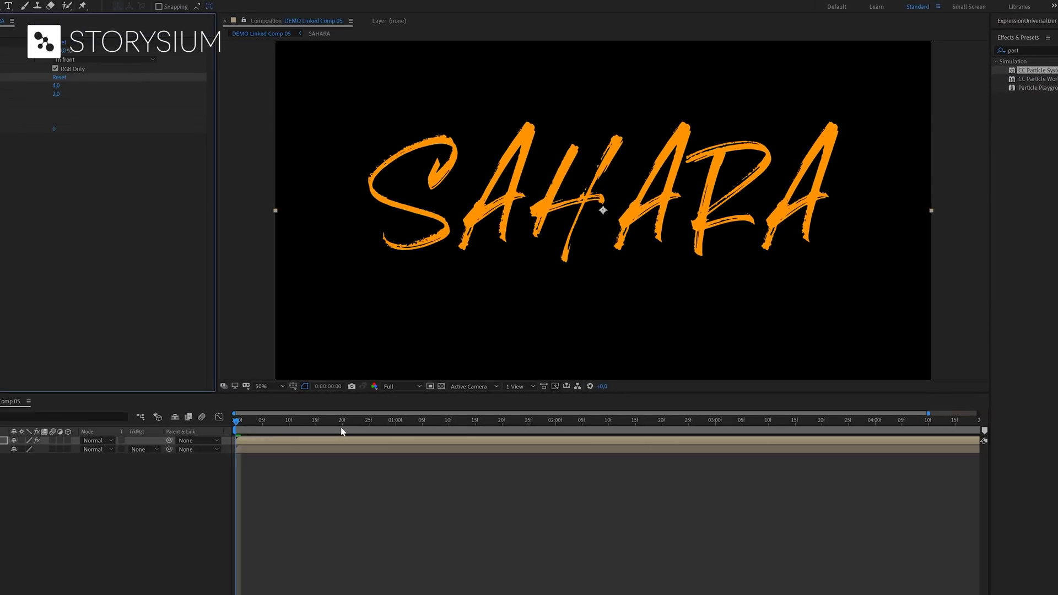
Raise particle Birth Rate to 20,0 and Longevity to 3,1 seconds
mouse_move(339, 419)
mouse_down()
mouse_move(582, 420)
mouse_move(339, 435)
mouse_up()
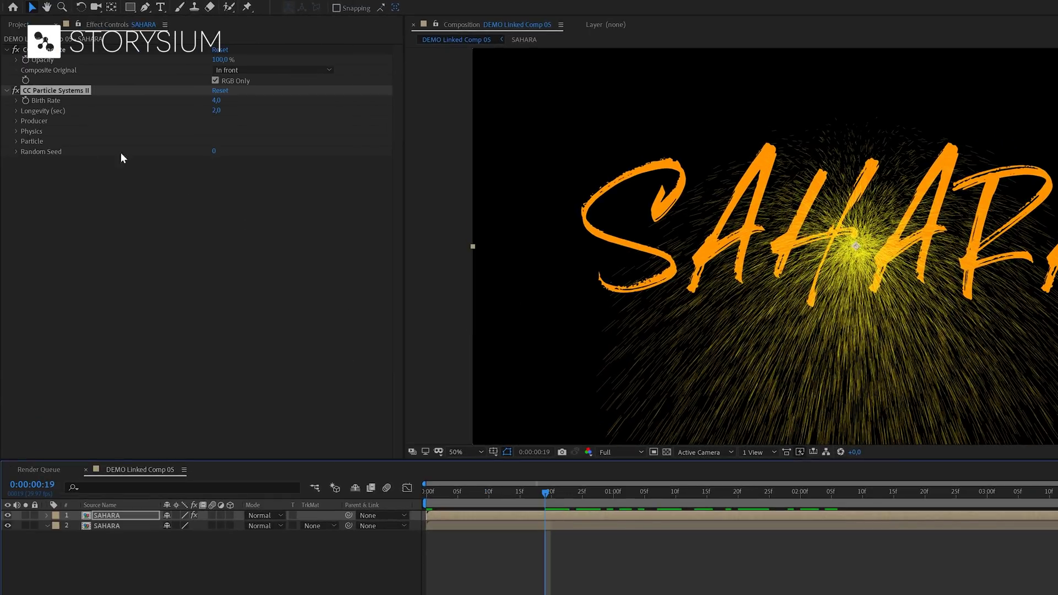
click(17, 98)
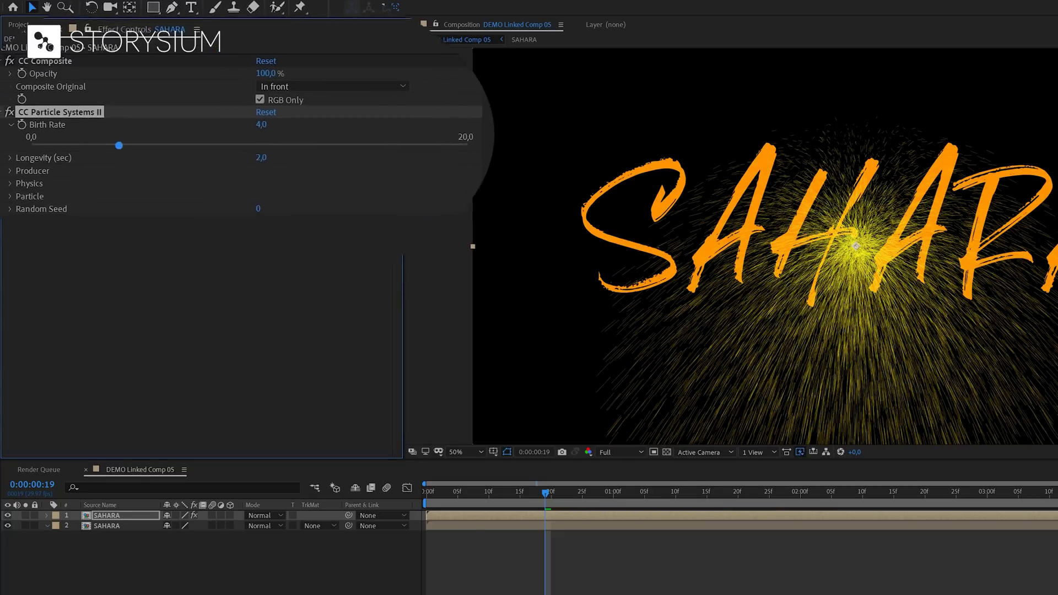
drag(102, 117, 381, 117)
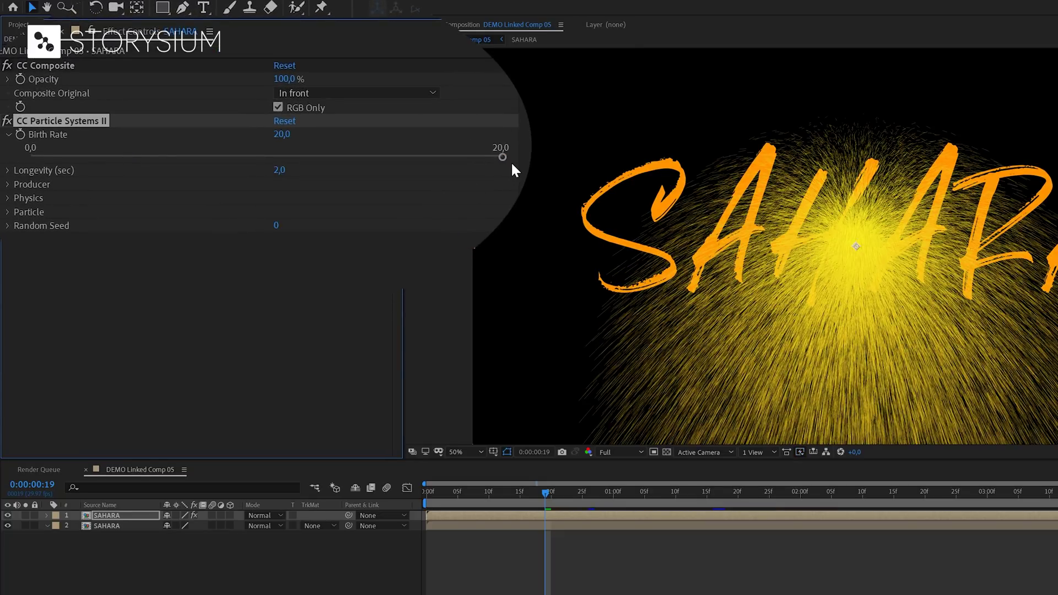
click(8, 171)
drag(267, 195, 395, 193)
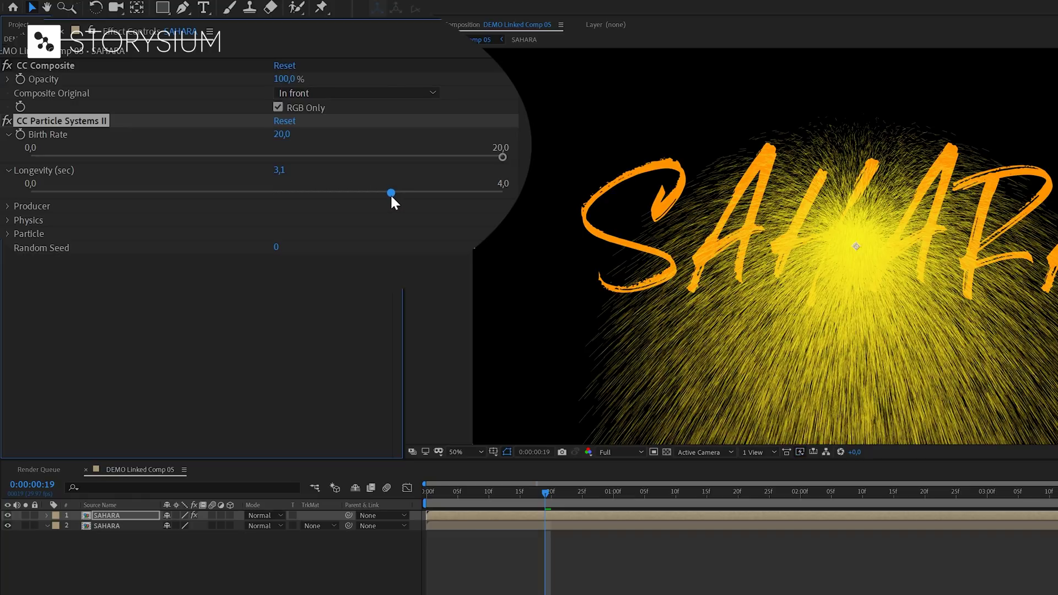
Set the particle Producer to Radius X 0,5 and Radius Y 24,0
click(9, 205)
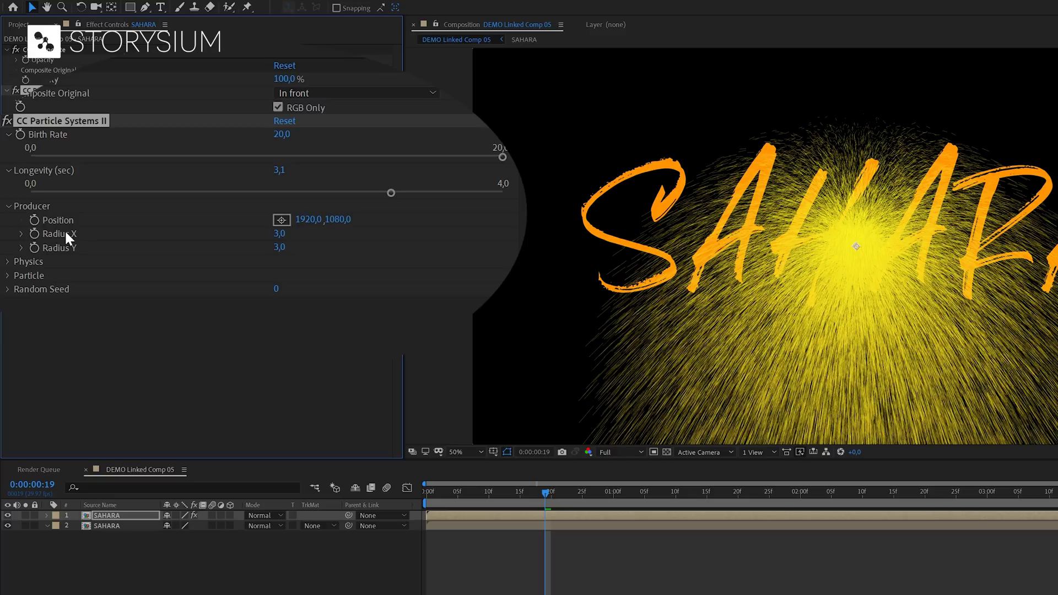
drag(273, 236, 303, 247)
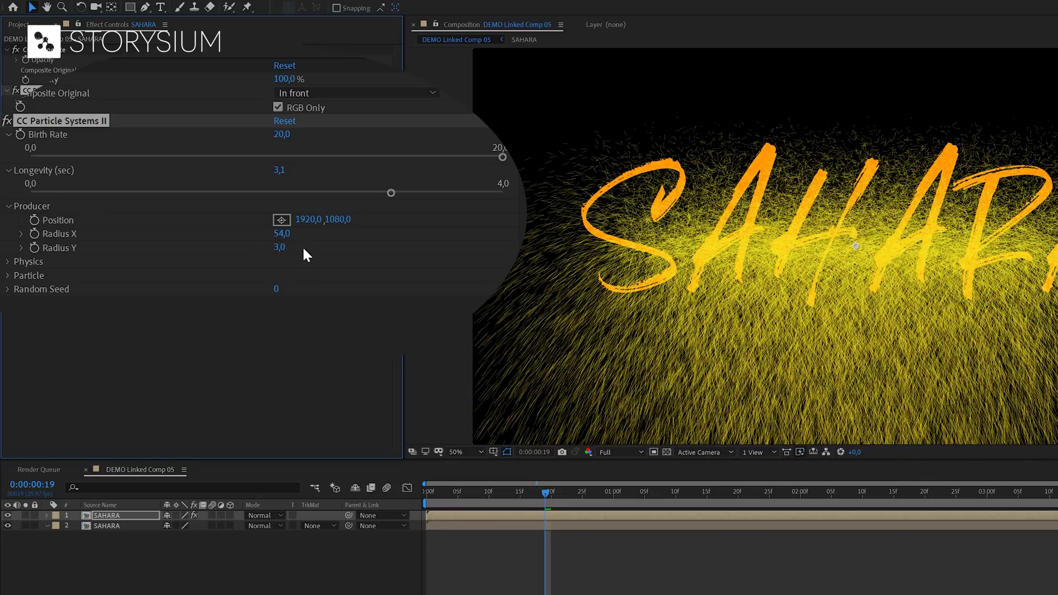
click(285, 233)
text(0,5)
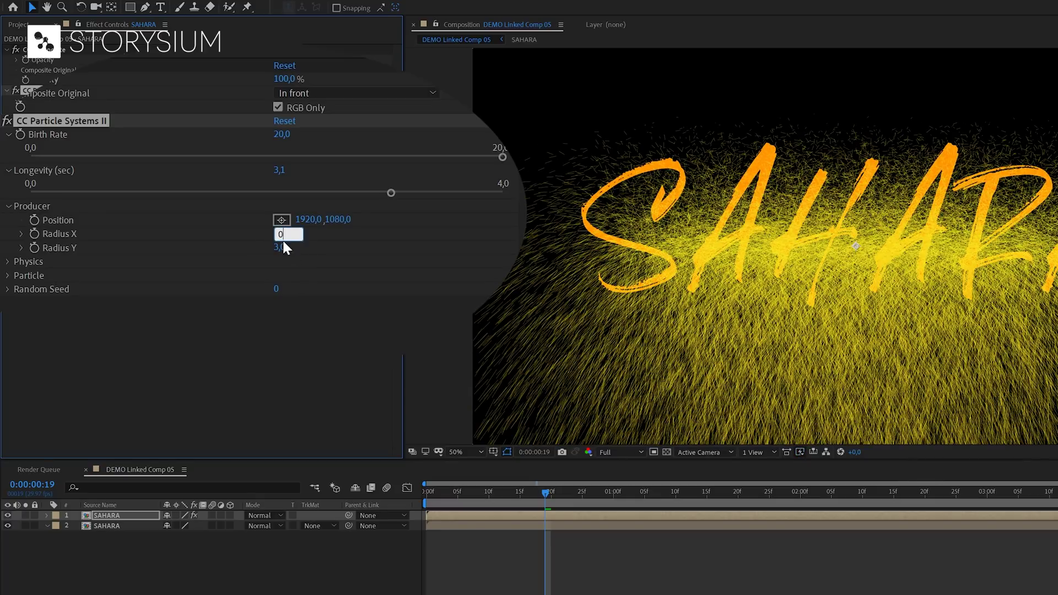
key(Return)
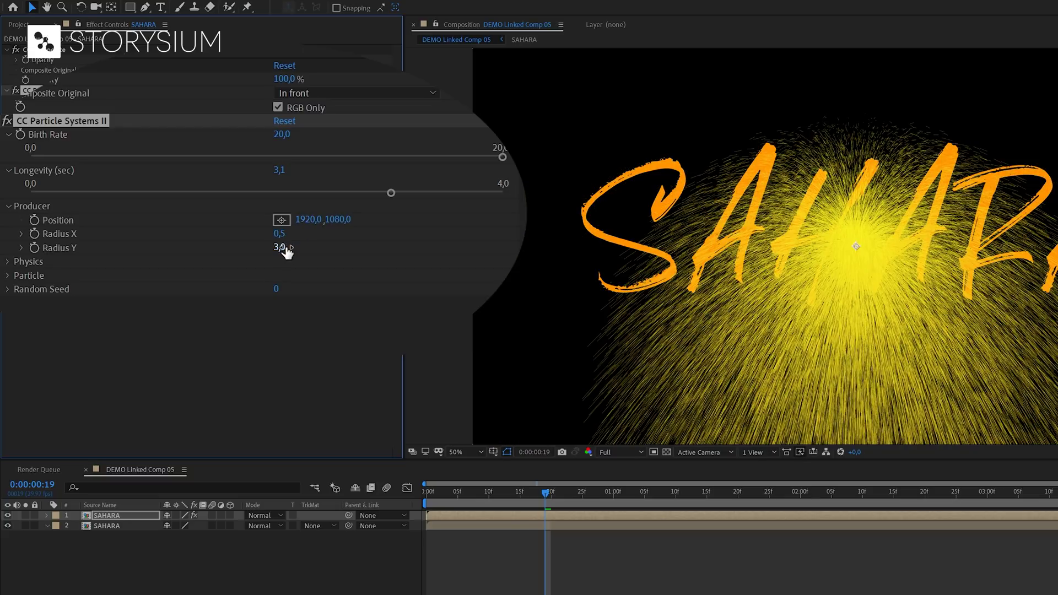
drag(279, 246, 299, 245)
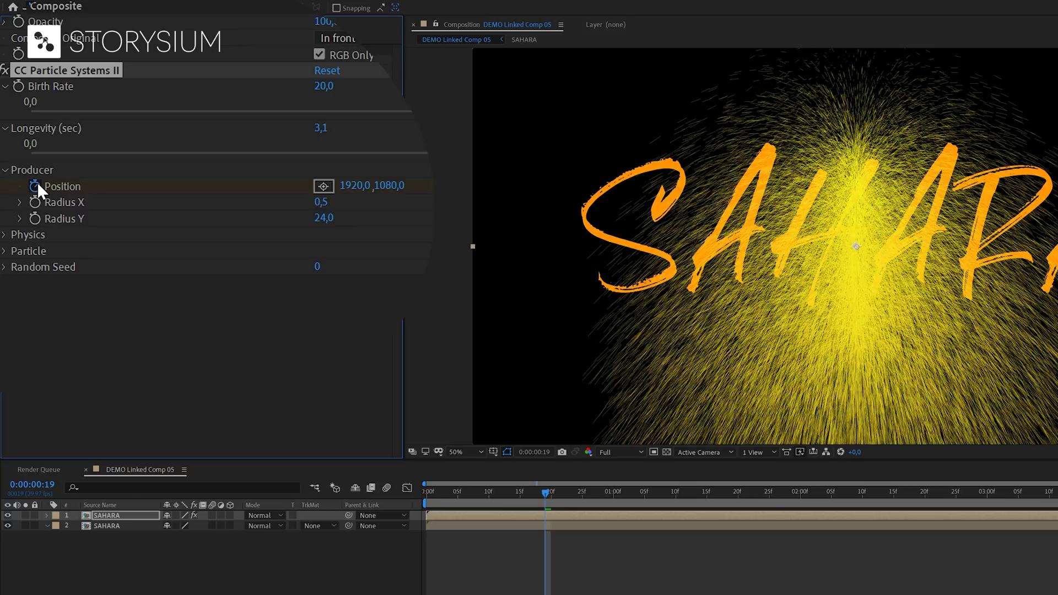
Keyframe the emitter Position X from 0 at the start to 3840 near the end
click(356, 186)
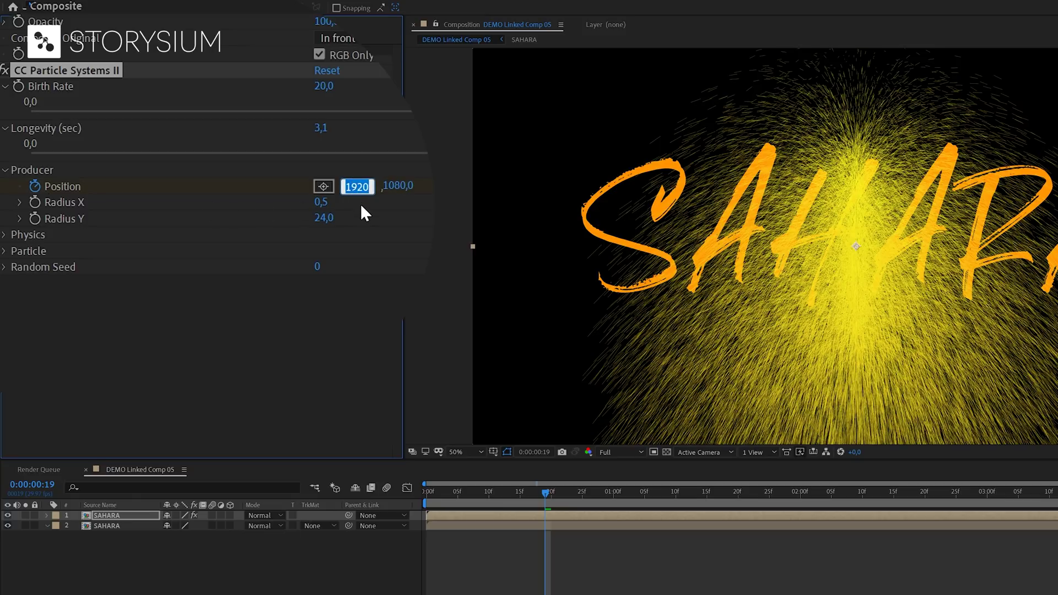
text(0)
key(Return)
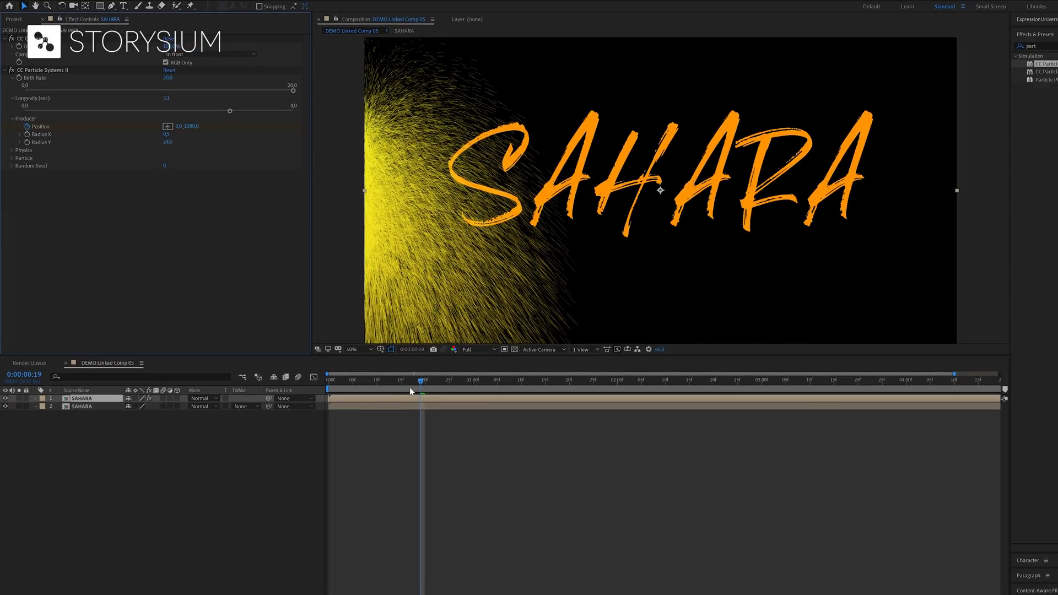
drag(410, 391, 897, 385)
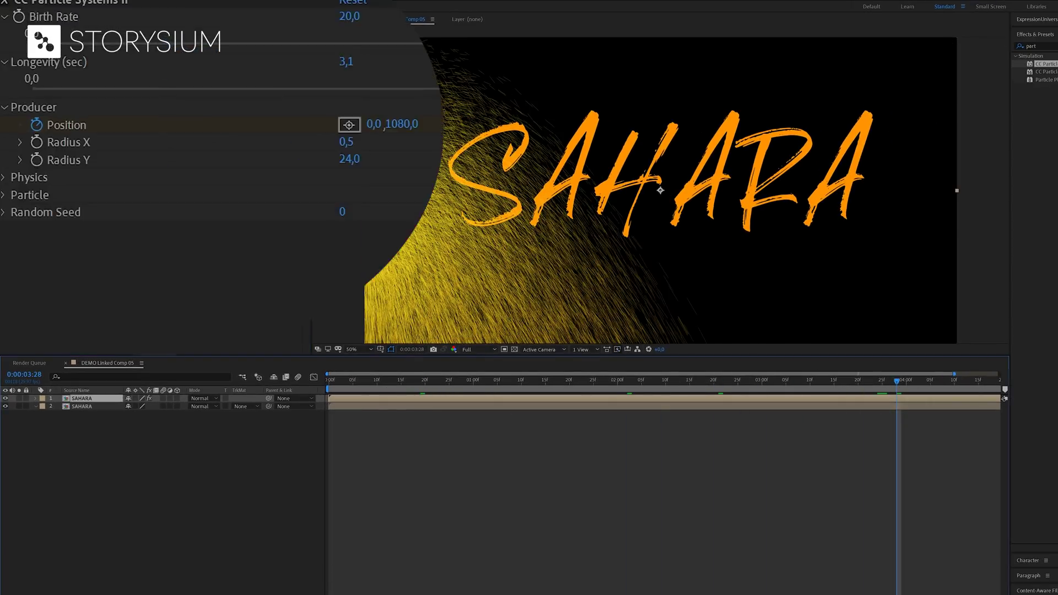
click(375, 125)
text(384)
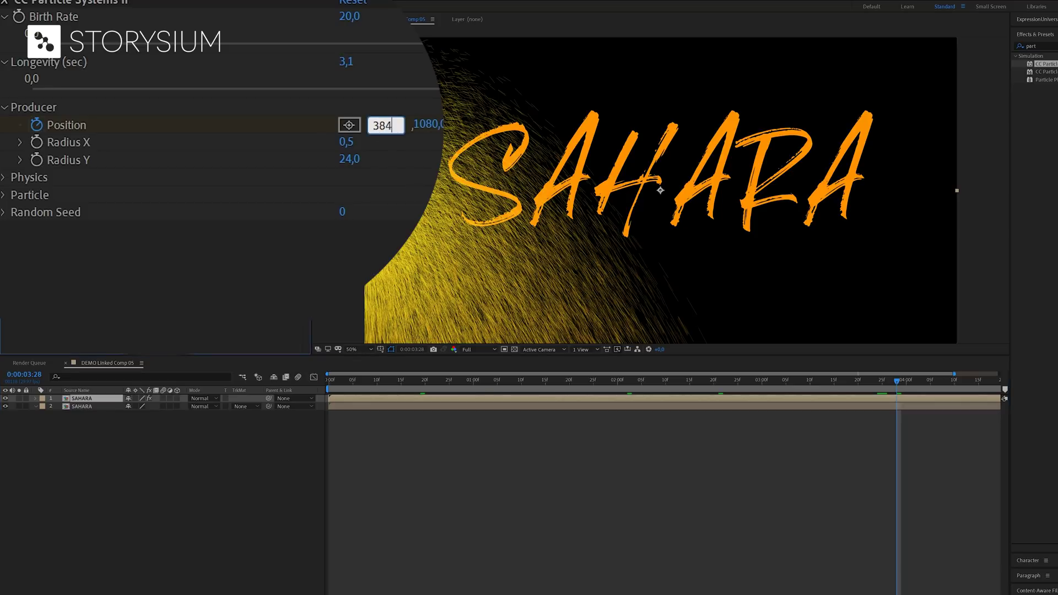
key(Return)
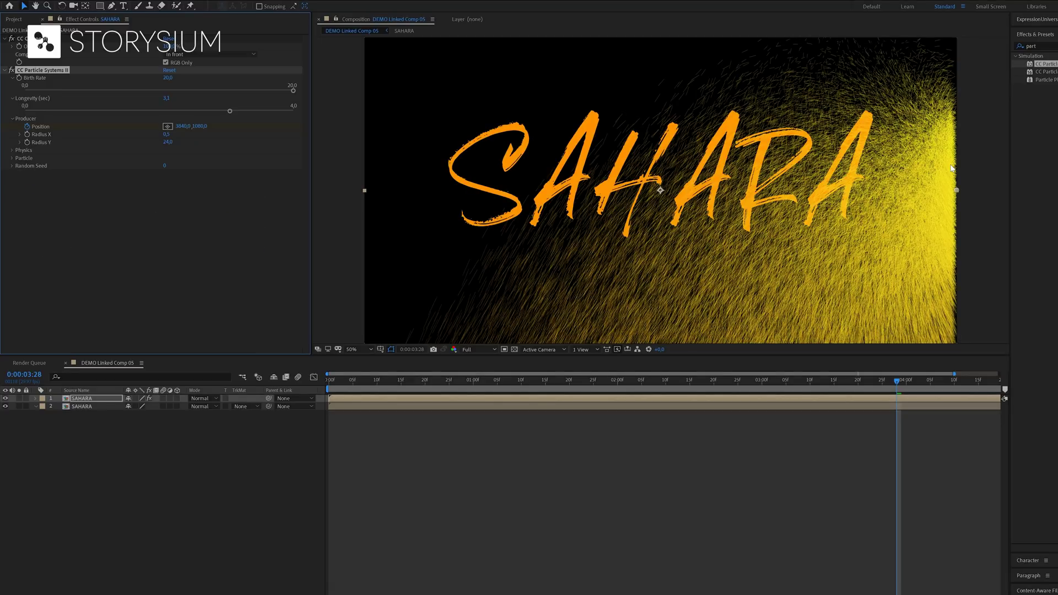
drag(897, 381, 642, 401)
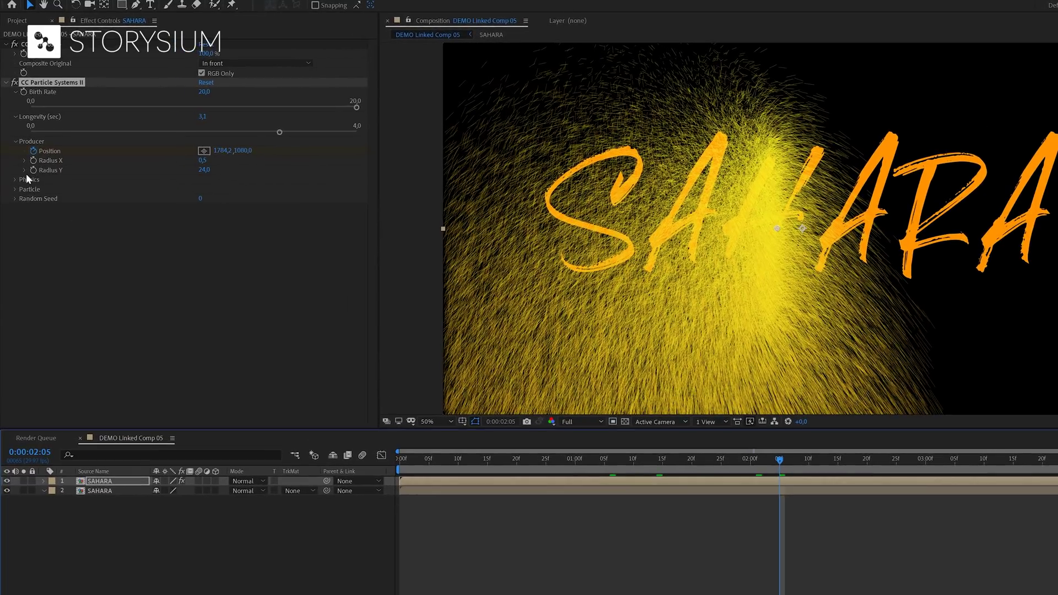
Switch particle Animation to Direction with Velocity 0,7, then preview the sweep
click(15, 180)
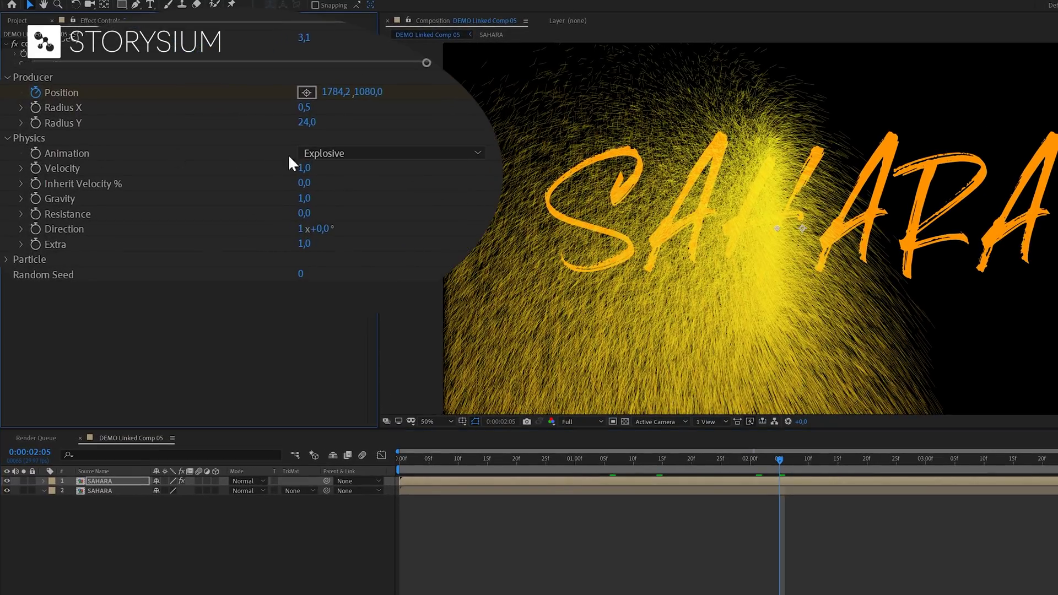
click(372, 156)
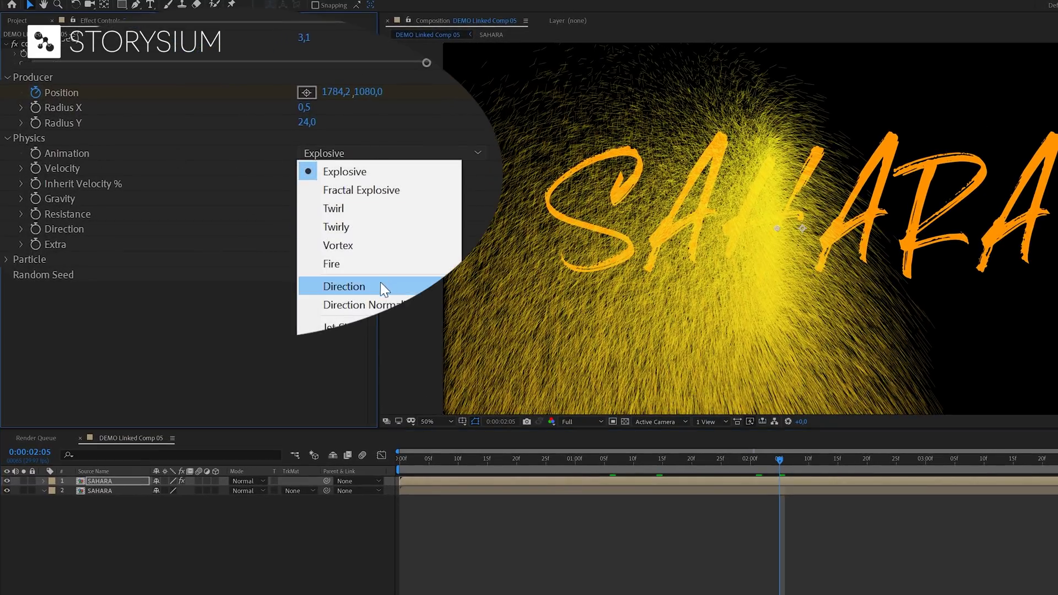
click(337, 286)
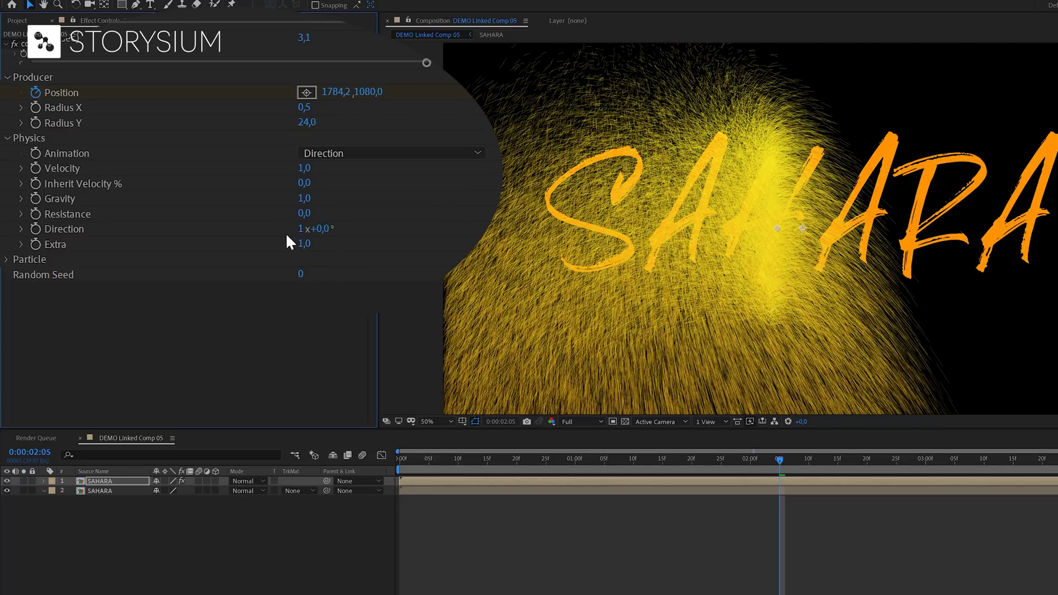
mouse_move(304, 168)
mouse_down()
mouse_move(391, 175)
mouse_move(349, 184)
mouse_up()
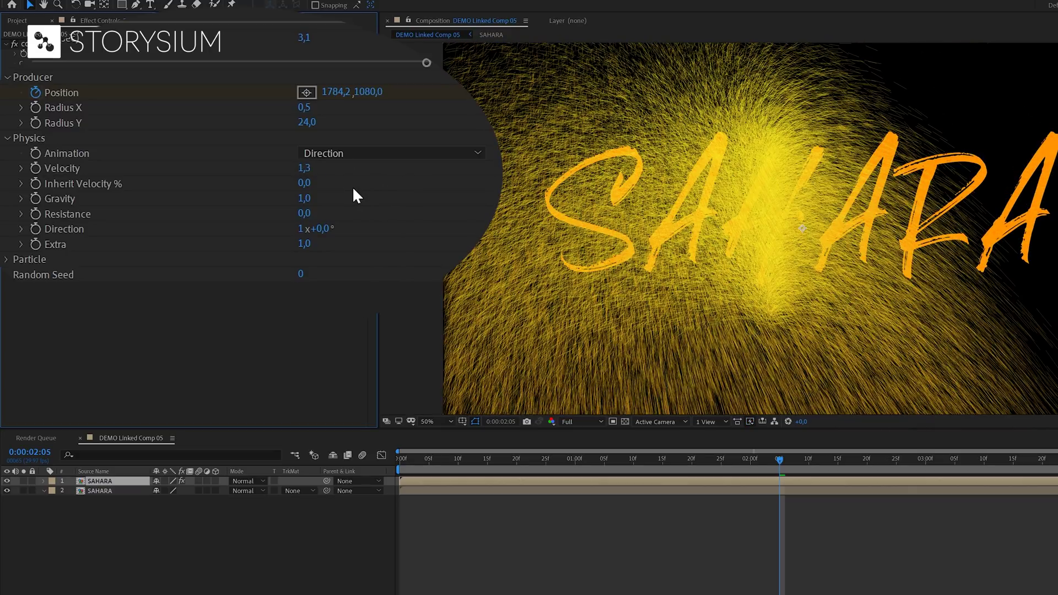
mouse_move(306, 174)
mouse_down()
mouse_move(275, 168)
mouse_move(264, 180)
mouse_up()
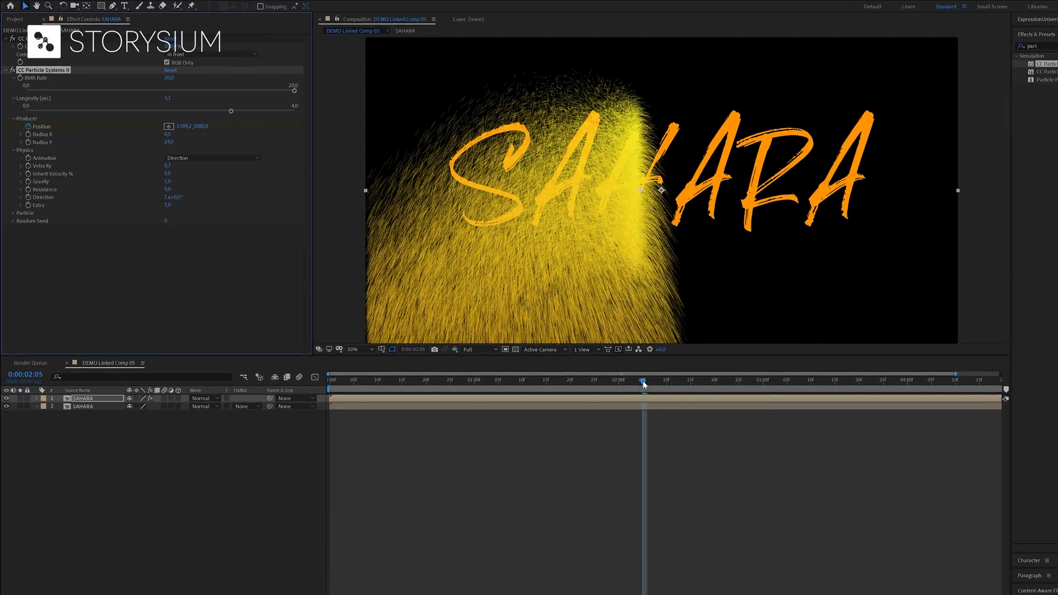
click(780, 464)
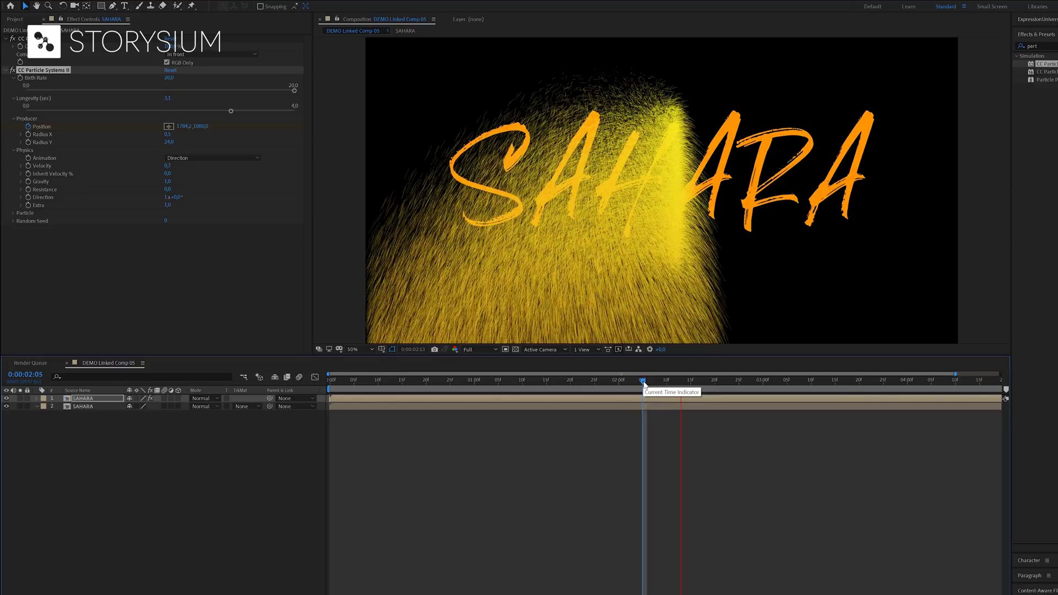
key(space)
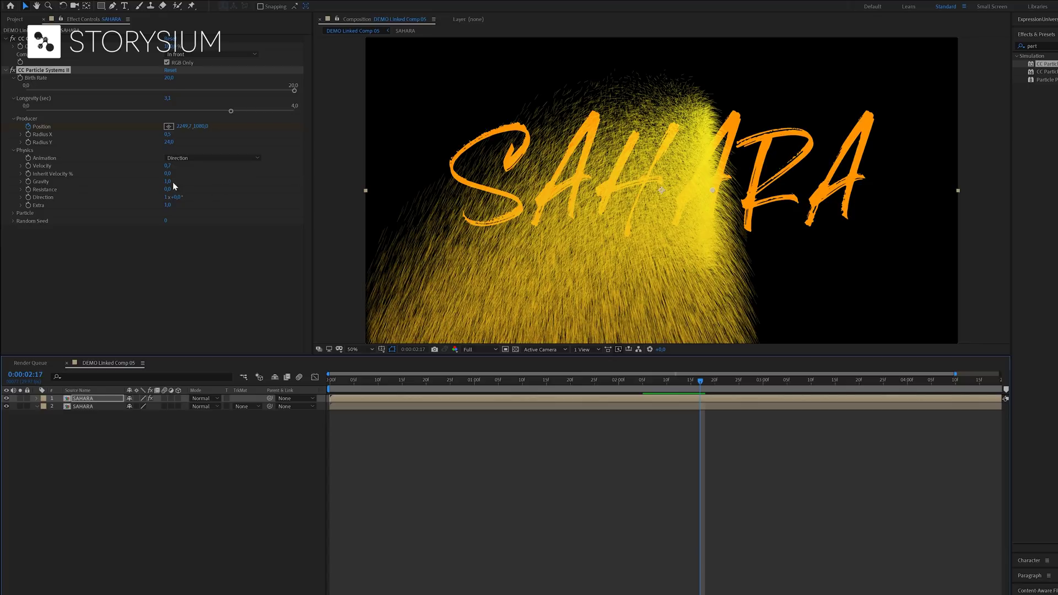
Scrub the particle Gravity in the Physics group down to -0,3 so the spray drifts upward
drag(173, 182, 201, 179)
drag(330, 214, 182, 225)
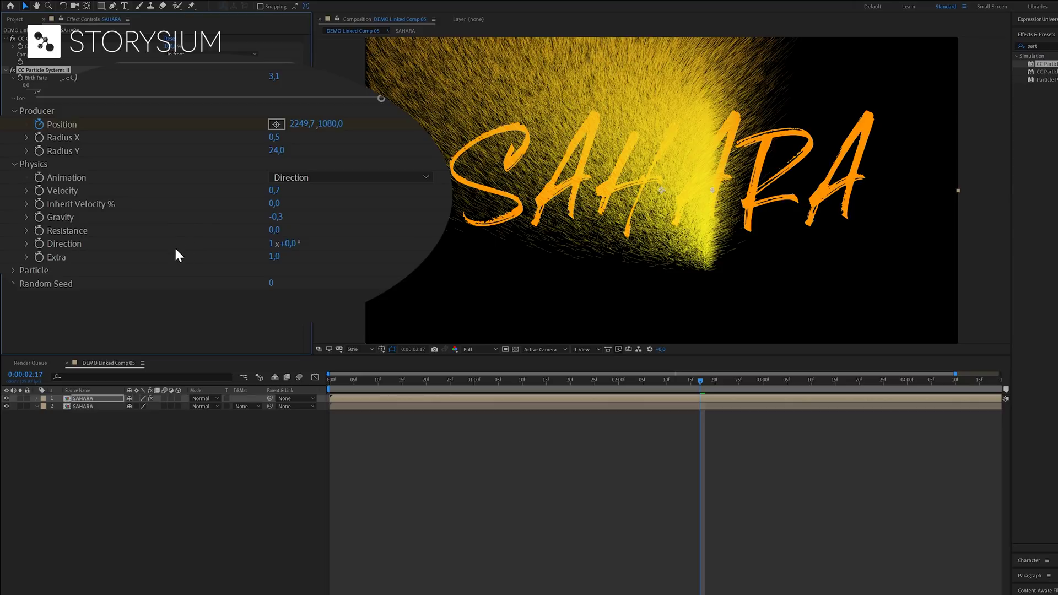
scroll(18, 267, down, 3)
Turn on Source Alpha Inheritance so the particles take the SAHARA letters' alpha, then check a later frame
click(15, 155)
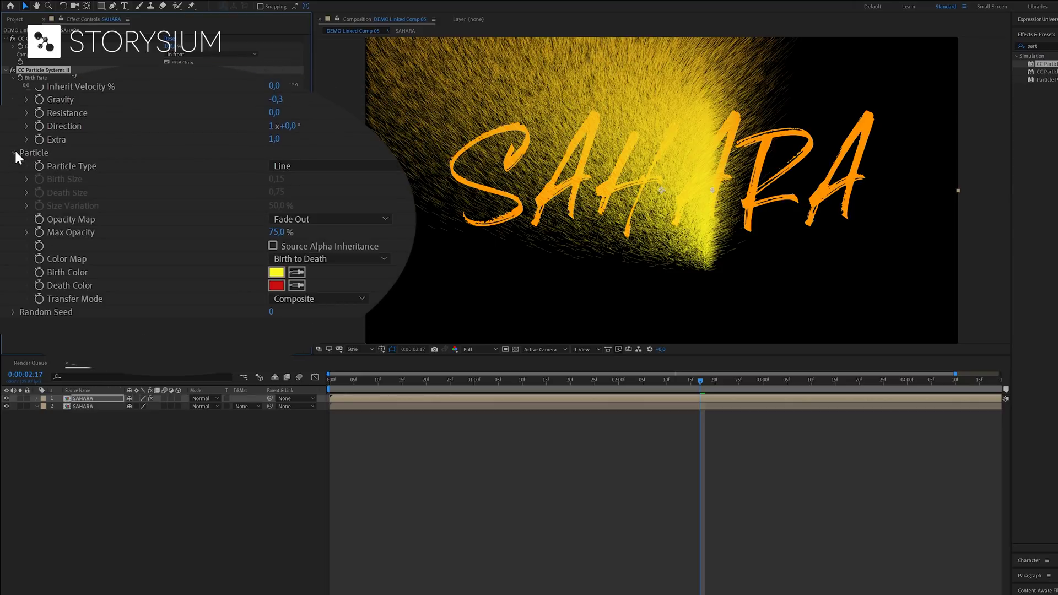
click(292, 246)
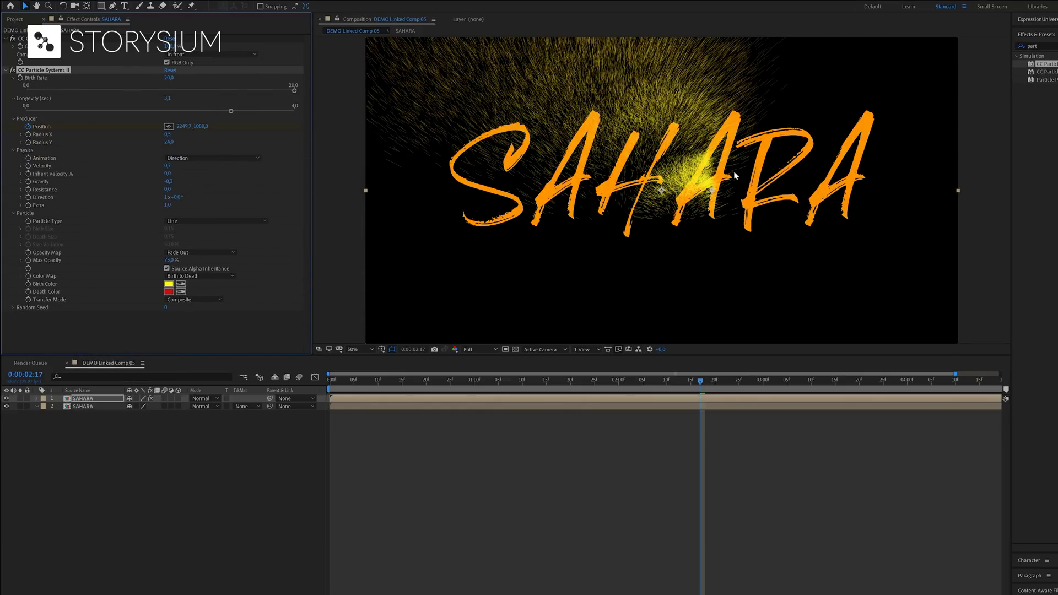
drag(705, 381, 739, 393)
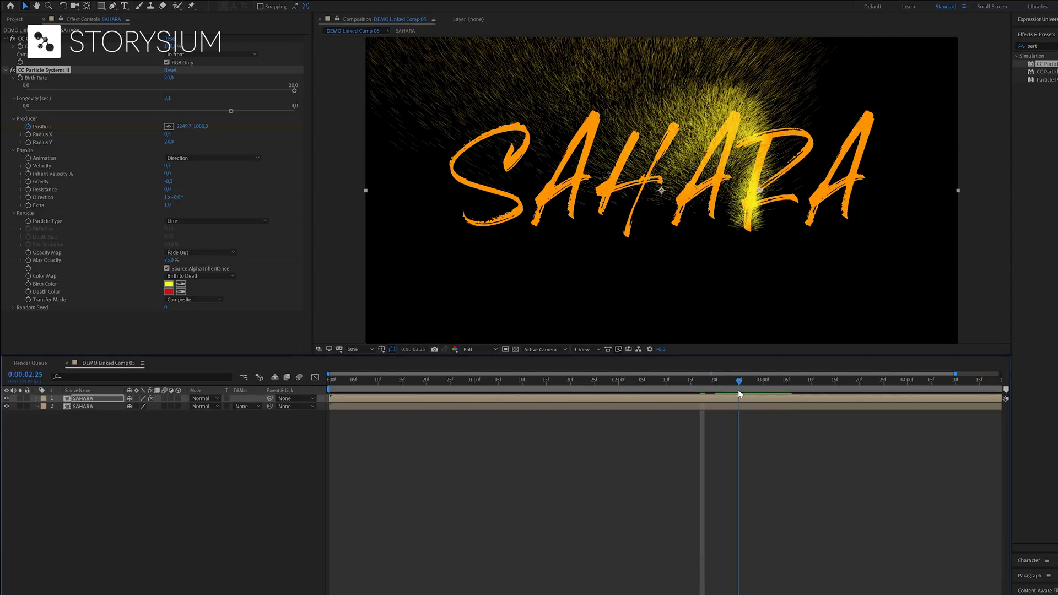
Sample the SAHARA orange as the particle Birth Color and set the Death Color to dark brown 2A2219
click(182, 284)
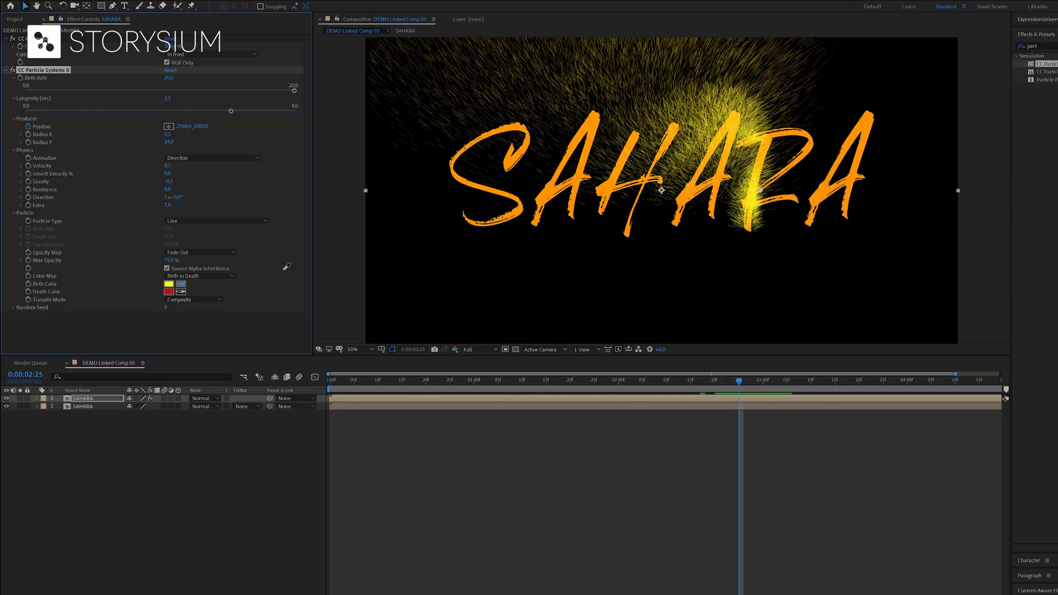
click(506, 220)
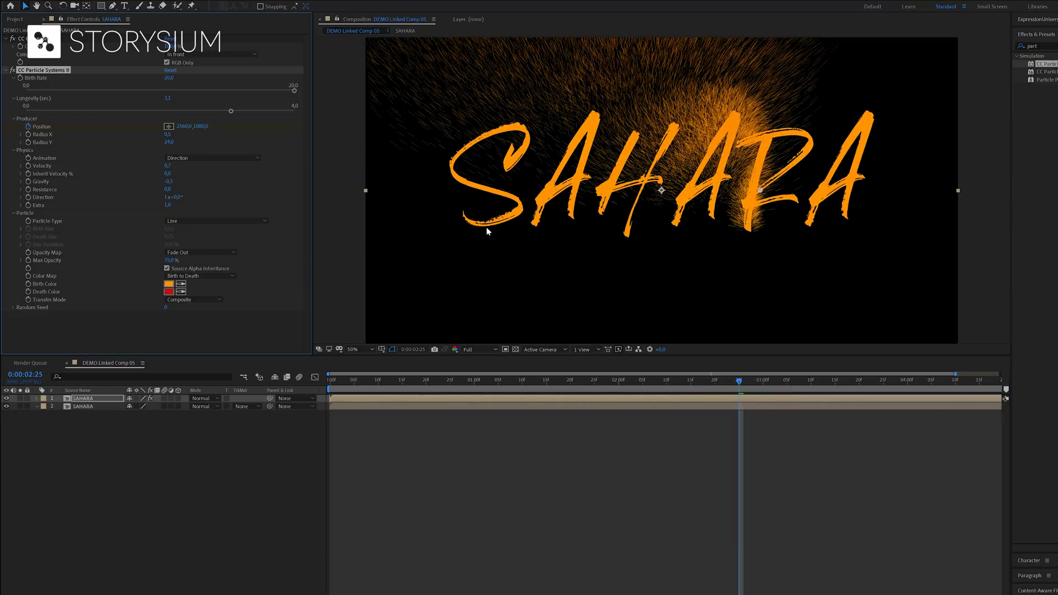
click(168, 292)
click(279, 282)
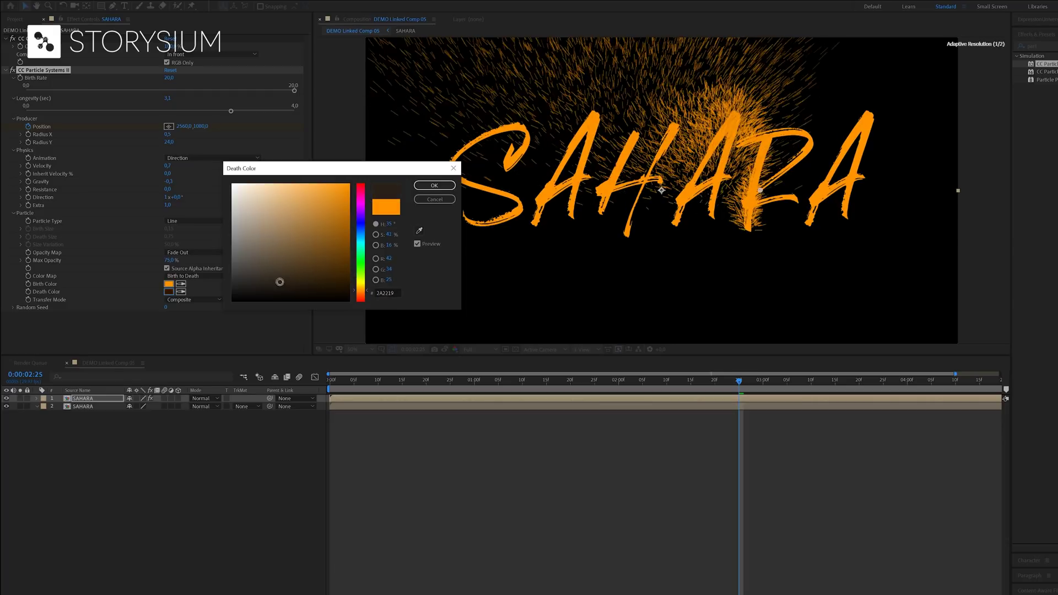
click(434, 185)
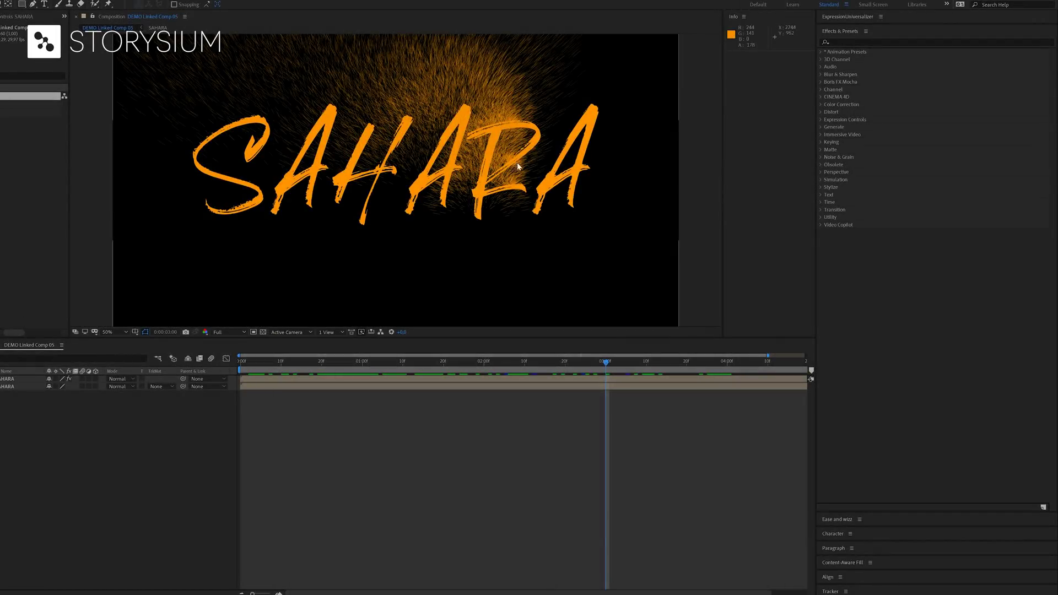
click(854, 42)
Apply the Linear Wipe effect, found by searching 'linea', to the second SAHARA layer
text(linea)
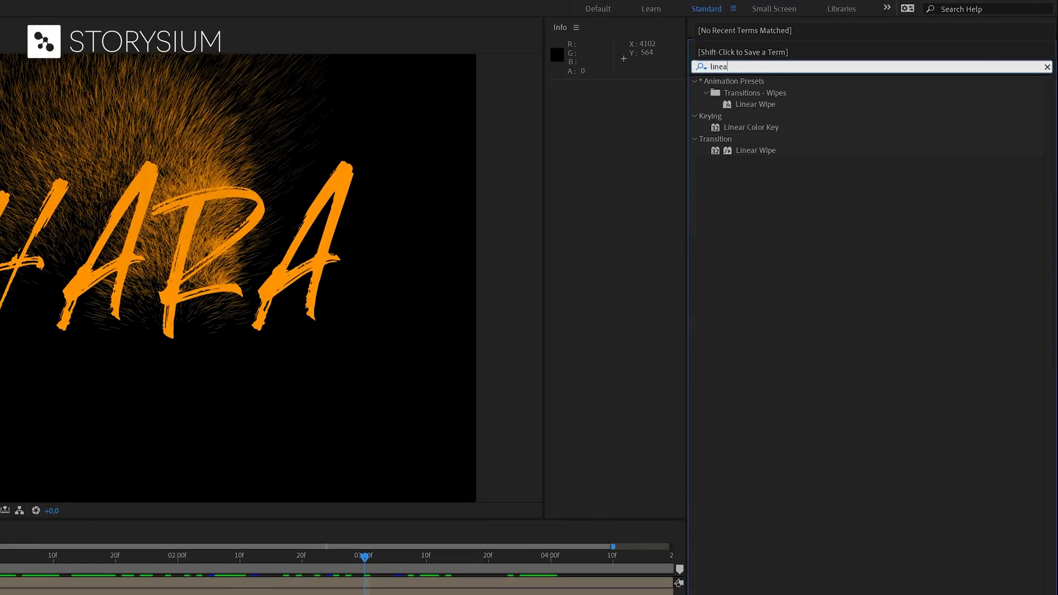
click(743, 104)
drag(749, 102, 172, 591)
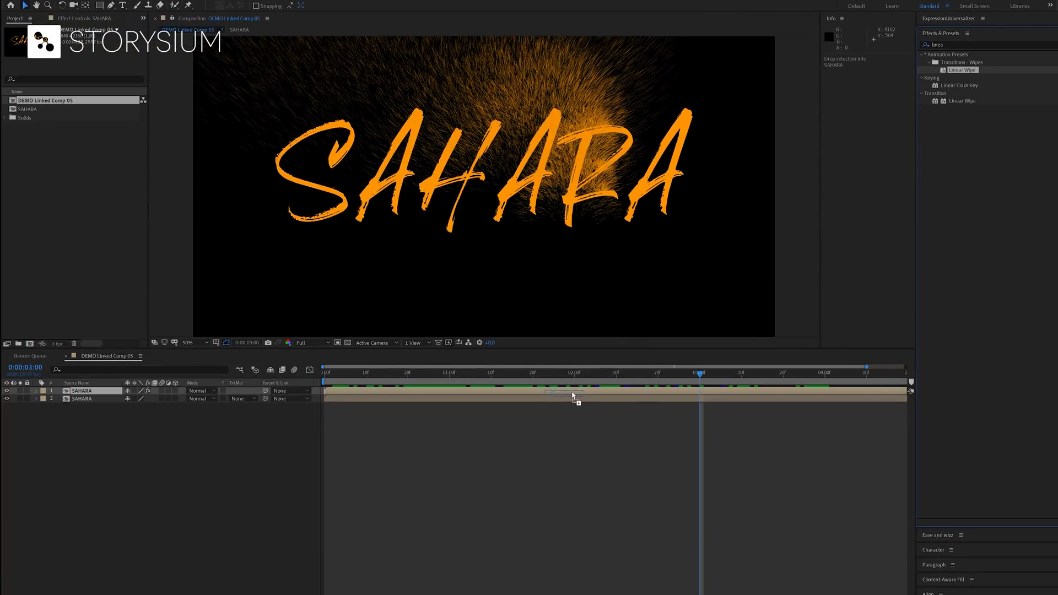
drag(572, 395, 569, 399)
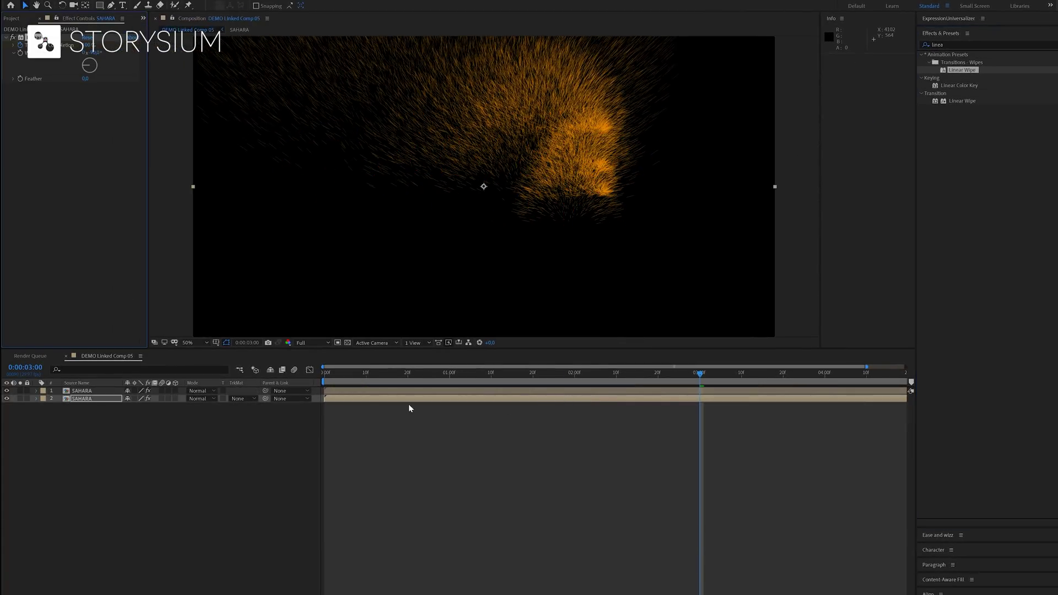
Align the Transition Completion keyframes with both SAHARA layers' Position keyframes, starting around 0:18
drag(76, 435, 76, 398)
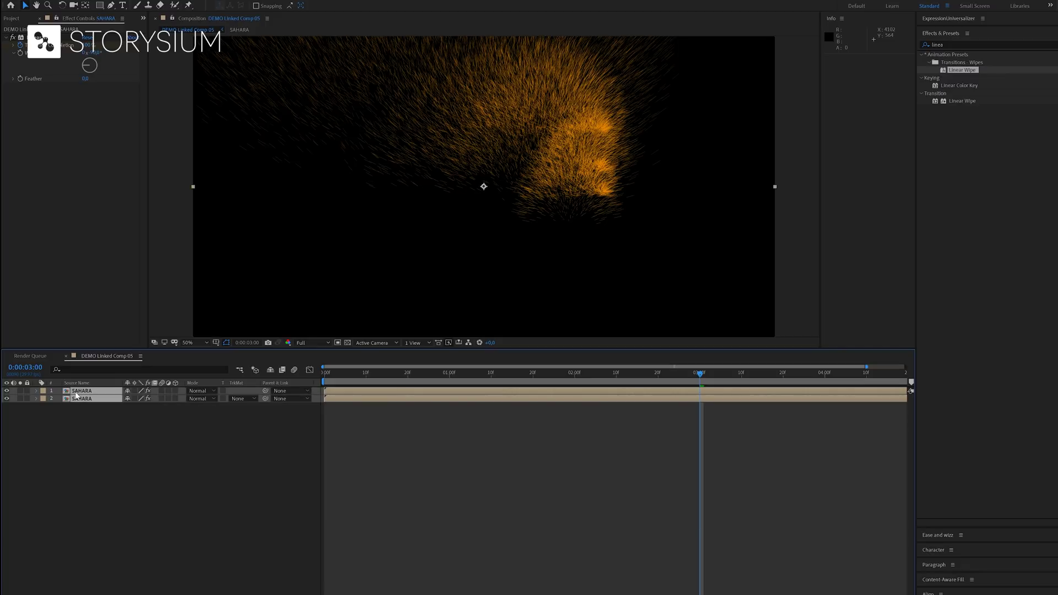
key(u)
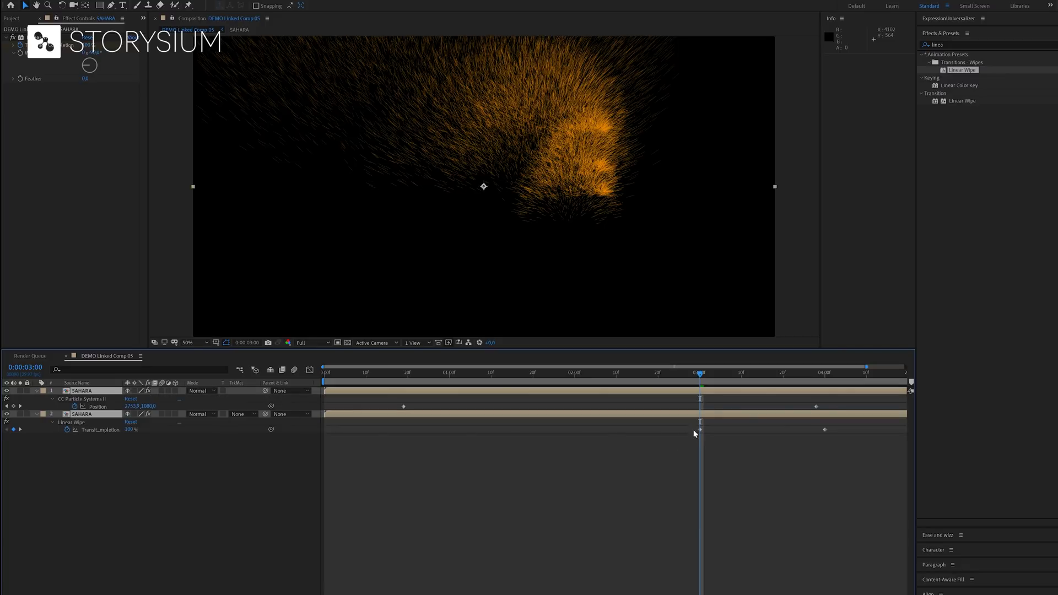
drag(700, 429, 404, 432)
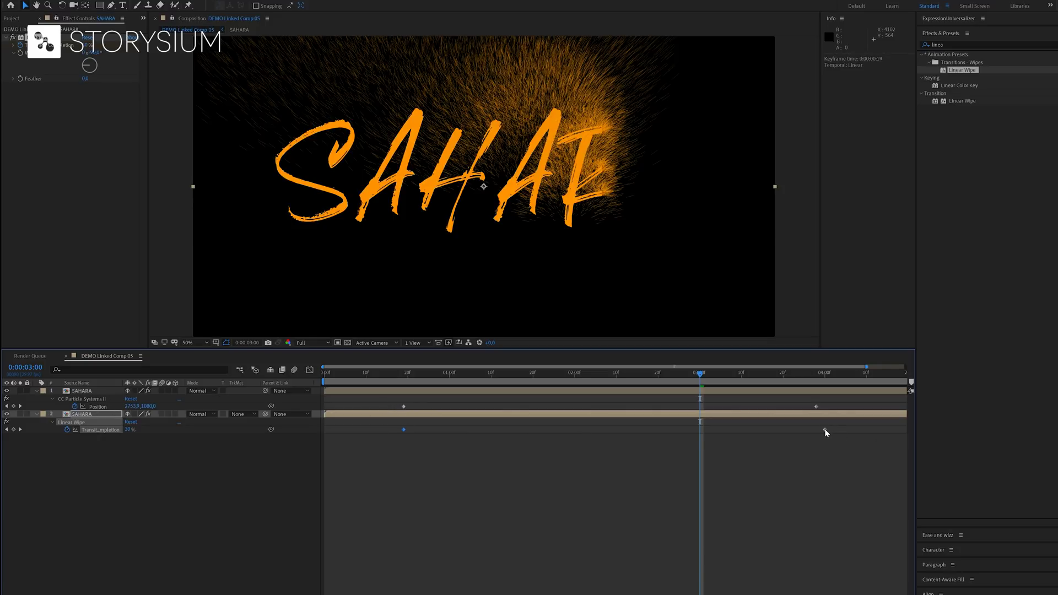
drag(824, 429, 816, 430)
drag(688, 375, 661, 417)
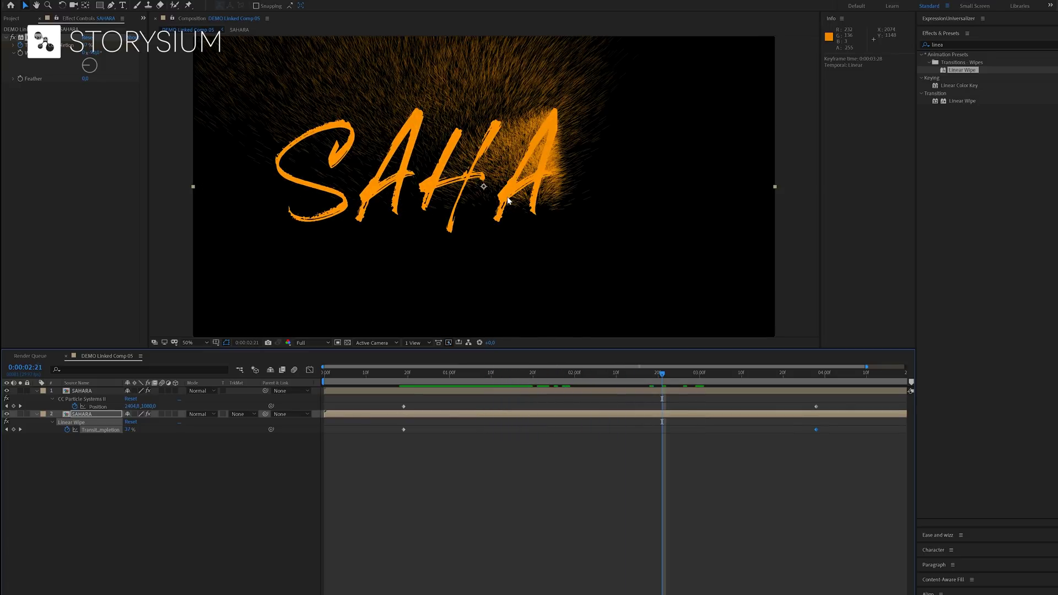
click(52, 422)
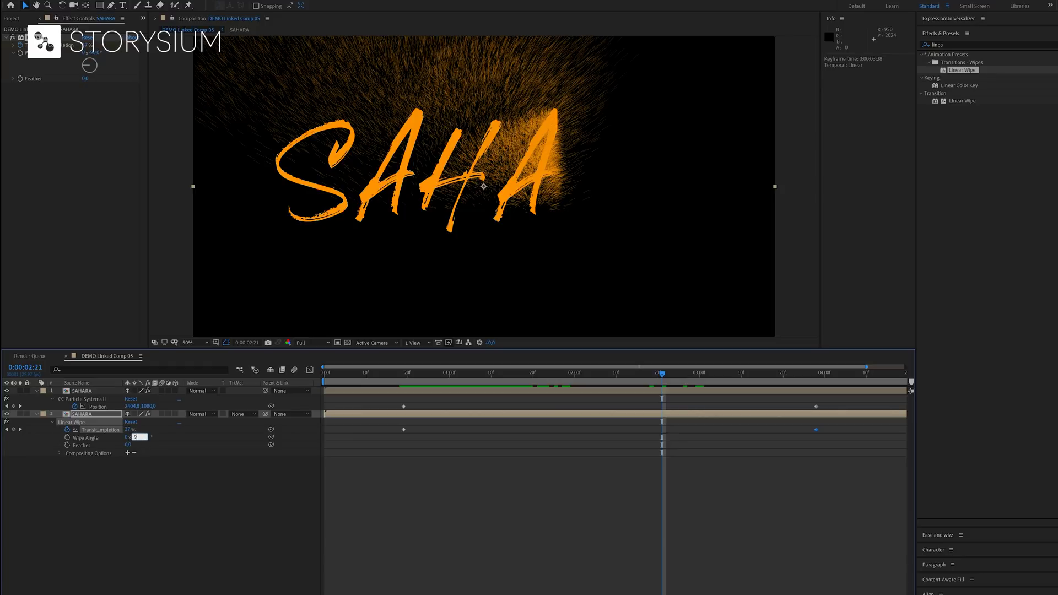
Set the Wipe Angle to 90° and retime the wipe keyframes so SAHARA erases left to right
key(Return)
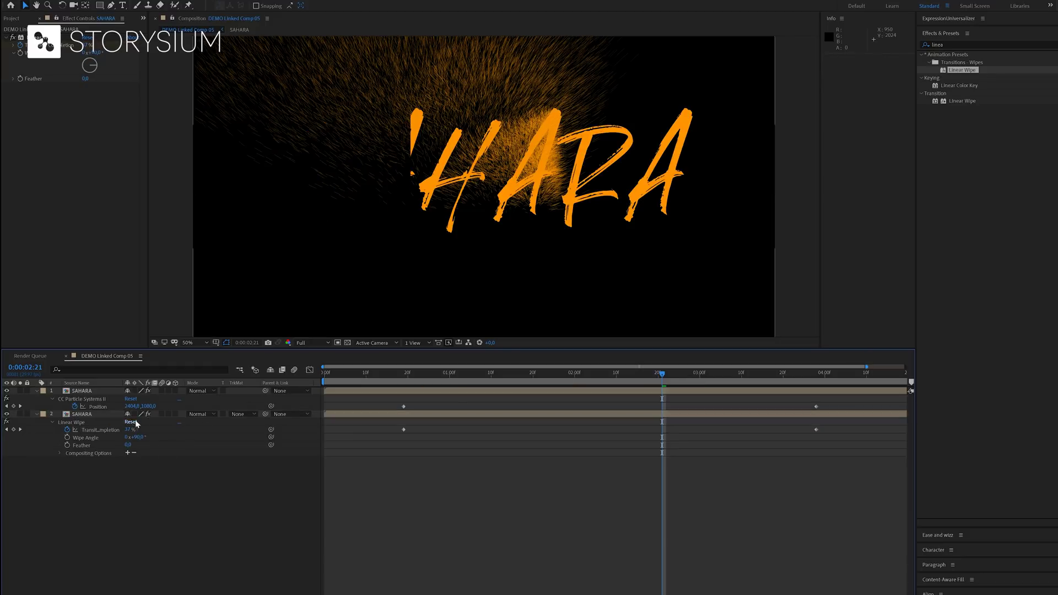
click(406, 372)
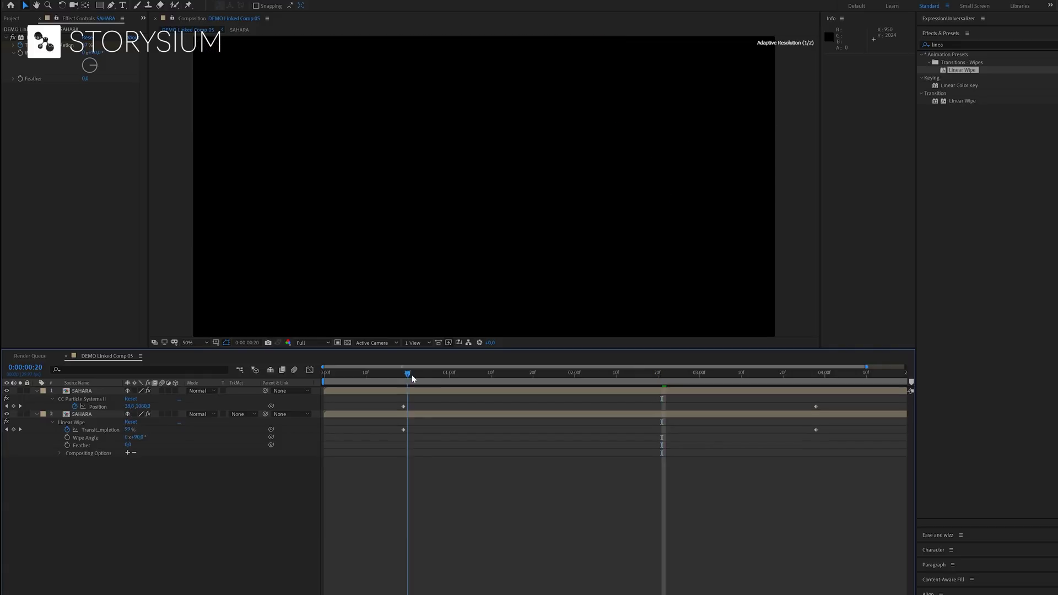
key(space)
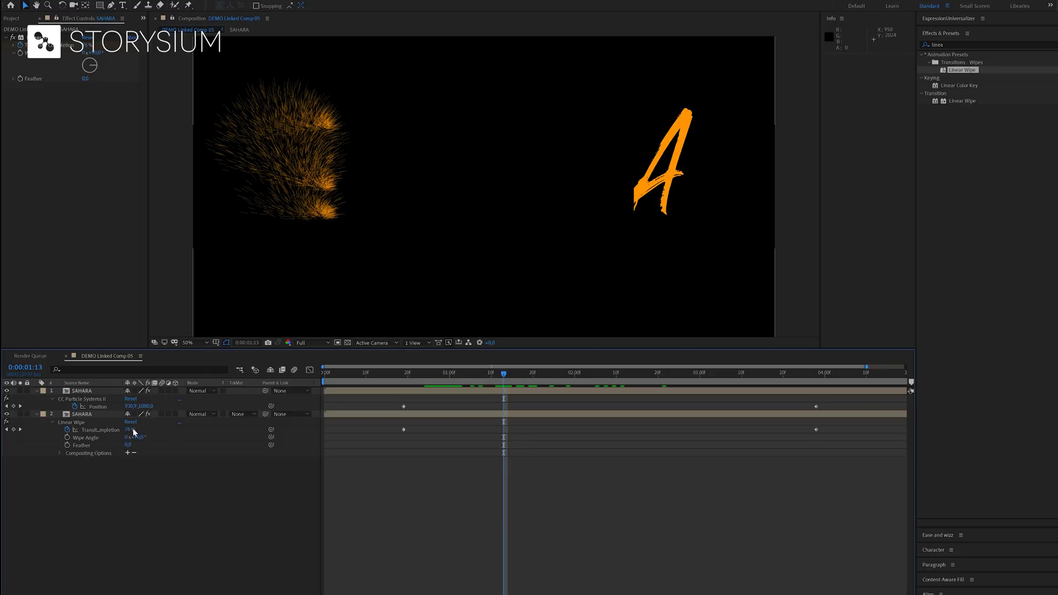
mouse_move(406, 431)
mouse_down()
mouse_move(748, 431)
mouse_move(403, 429)
mouse_up()
drag(786, 429, 816, 433)
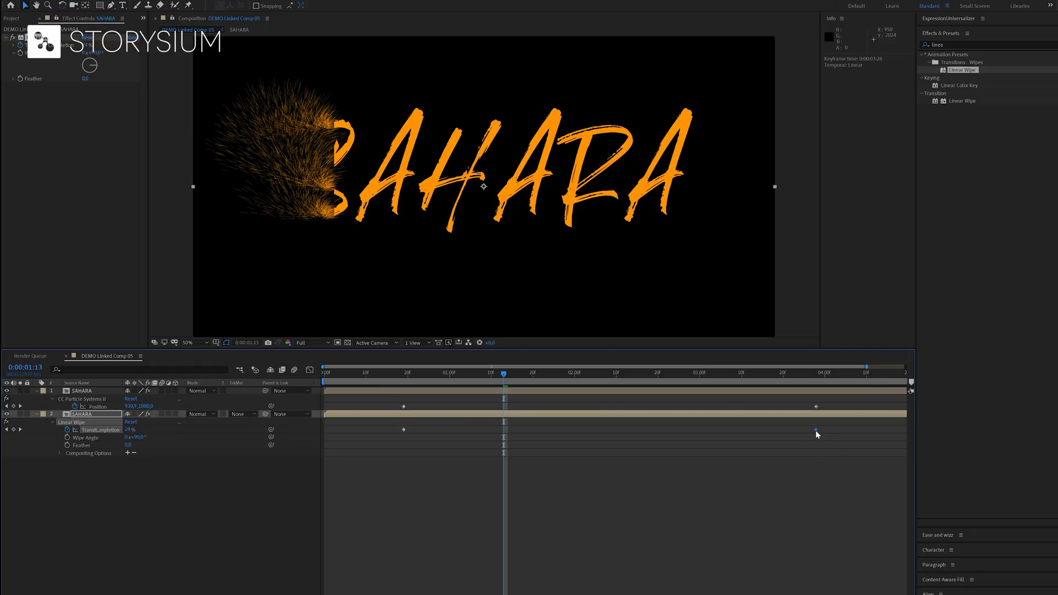
drag(408, 382, 571, 395)
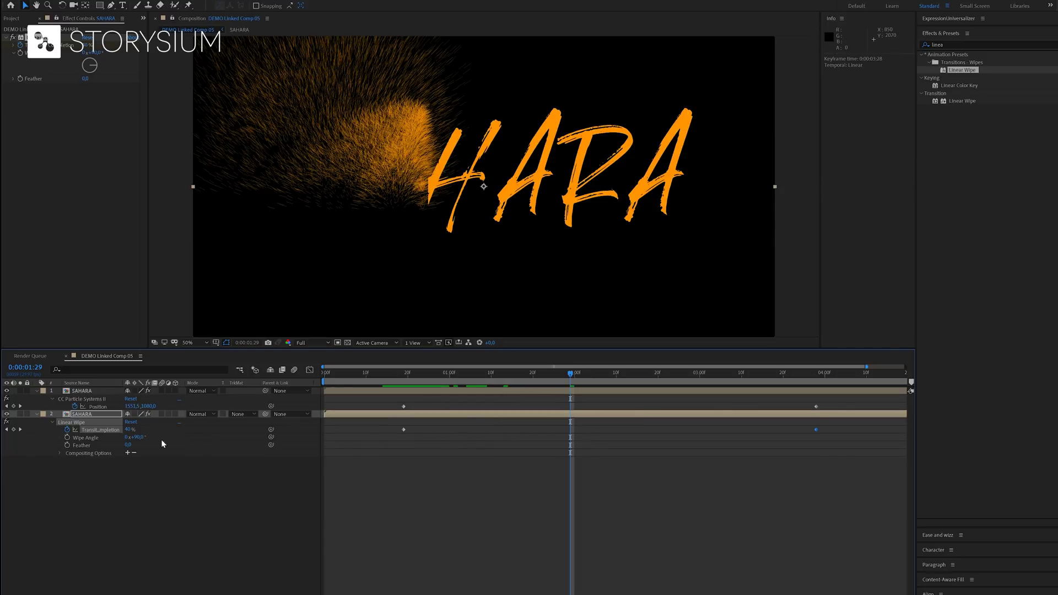
Give the Linear Wipe a Feather of 40 and preview the softened dissolve
click(130, 446)
text(40)
key(Return)
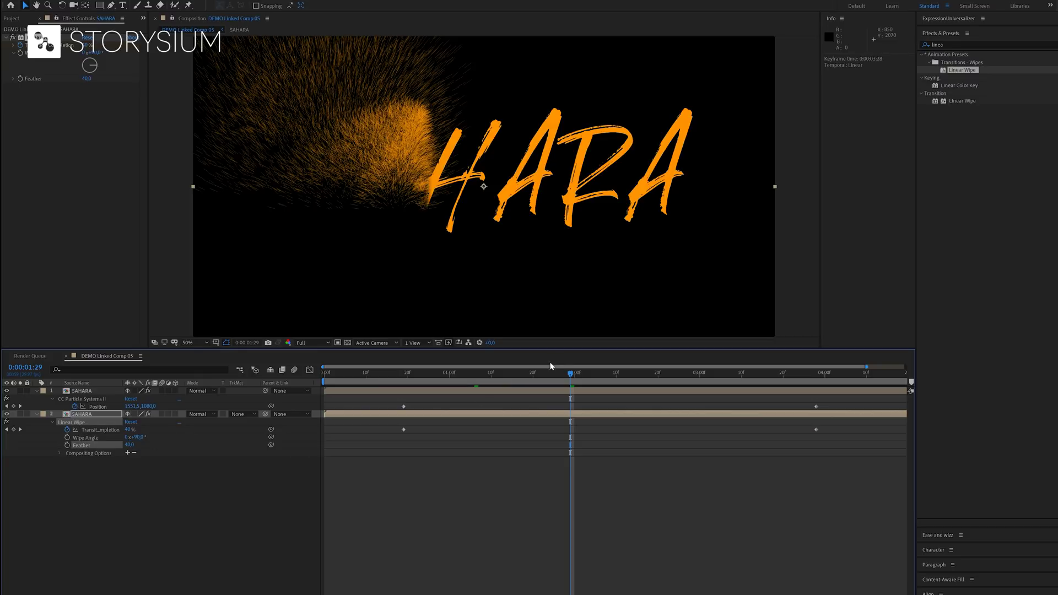
key(space)
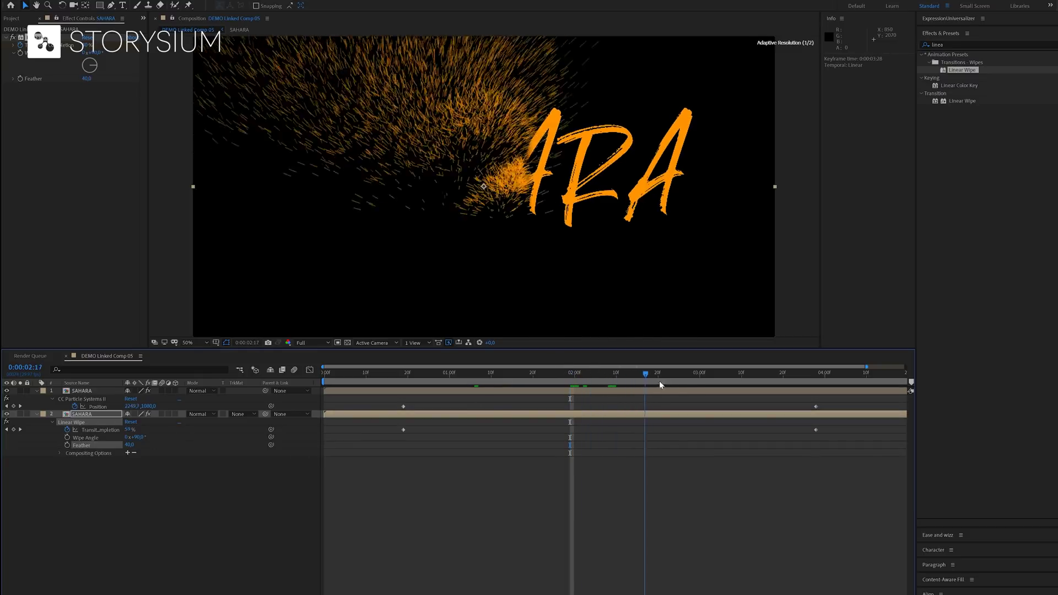
drag(659, 381, 429, 398)
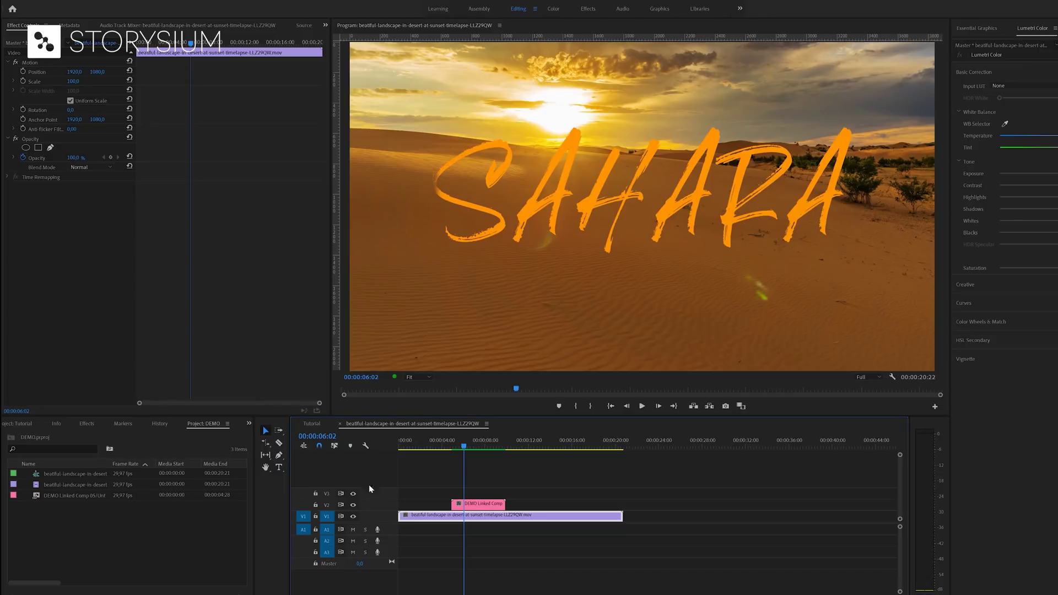
click(459, 449)
mouse_move(460, 448)
mouse_down()
mouse_move(491, 458)
mouse_move(461, 460)
mouse_up()
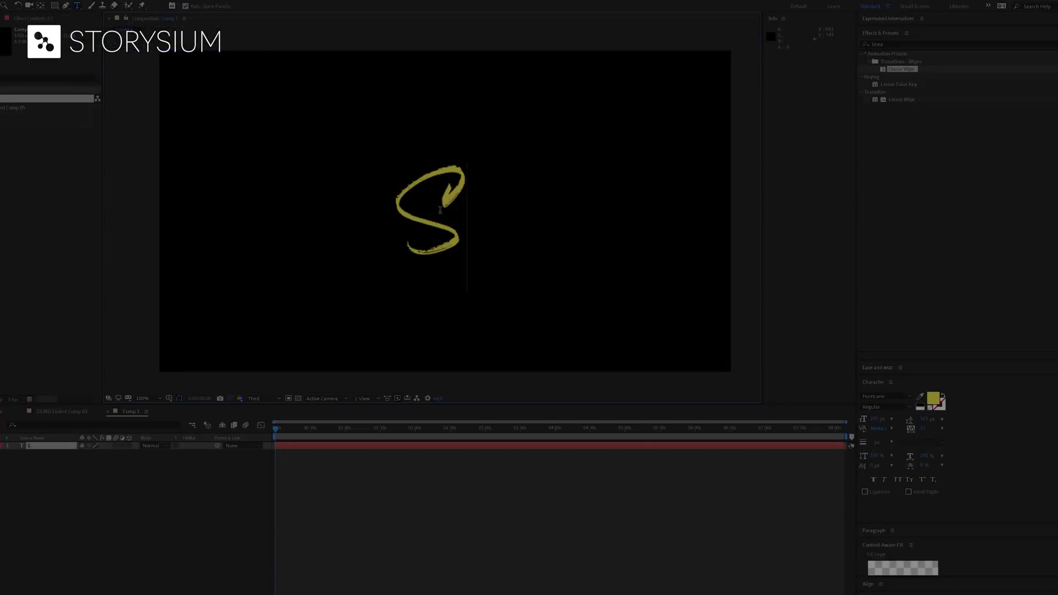
Finish typing SAHARA and open the output module's Channels dropdown
text(AHARA)
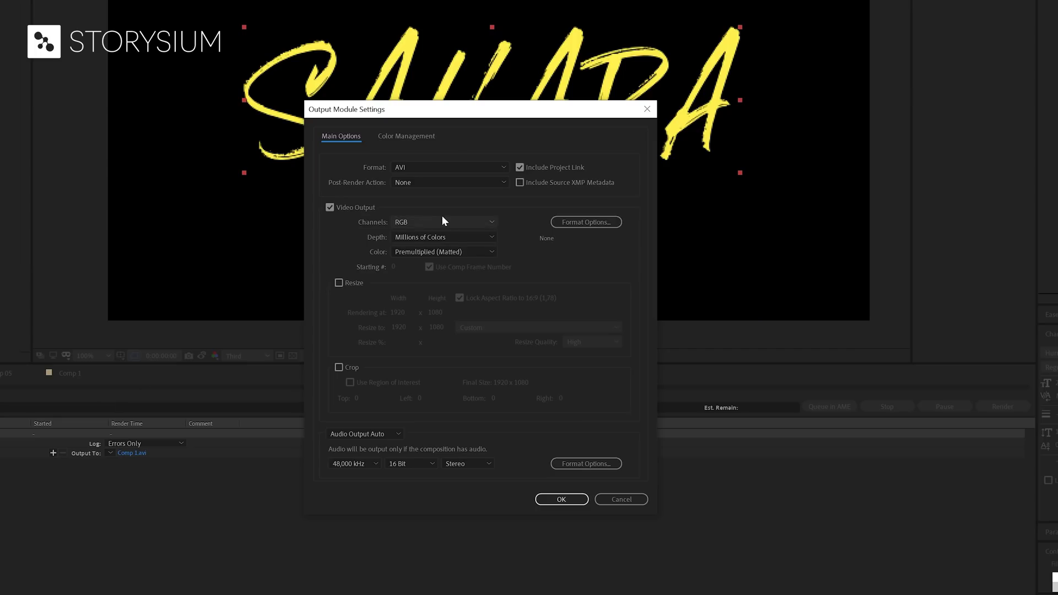
click(443, 220)
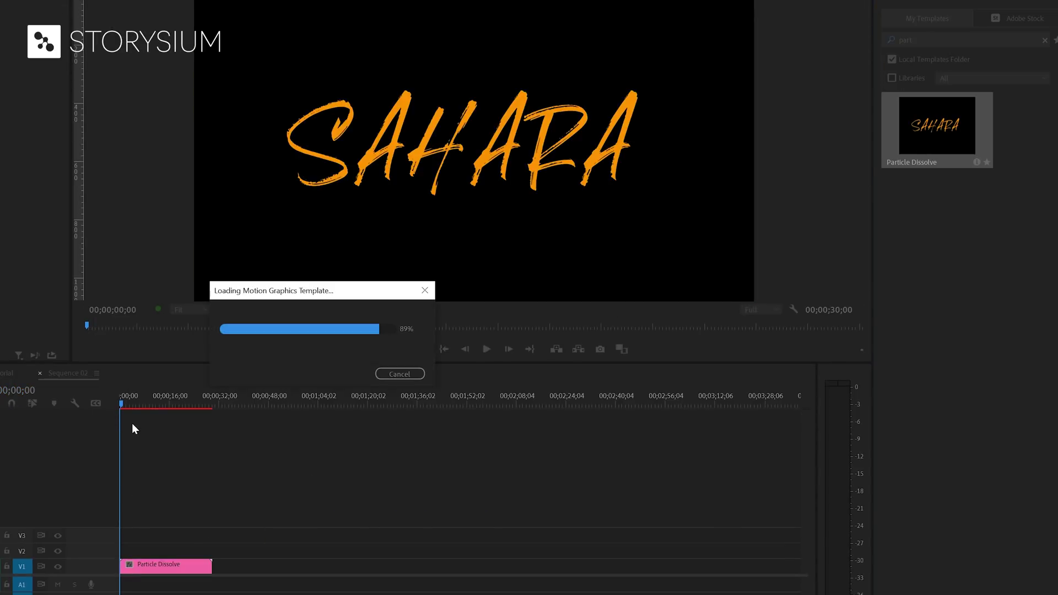
Scrub the Particle Dissolve clip on V1 to watch SAHARA dissolve into orange particles
mouse_move(134, 402)
mouse_down()
mouse_move(147, 406)
mouse_move(129, 410)
mouse_up()
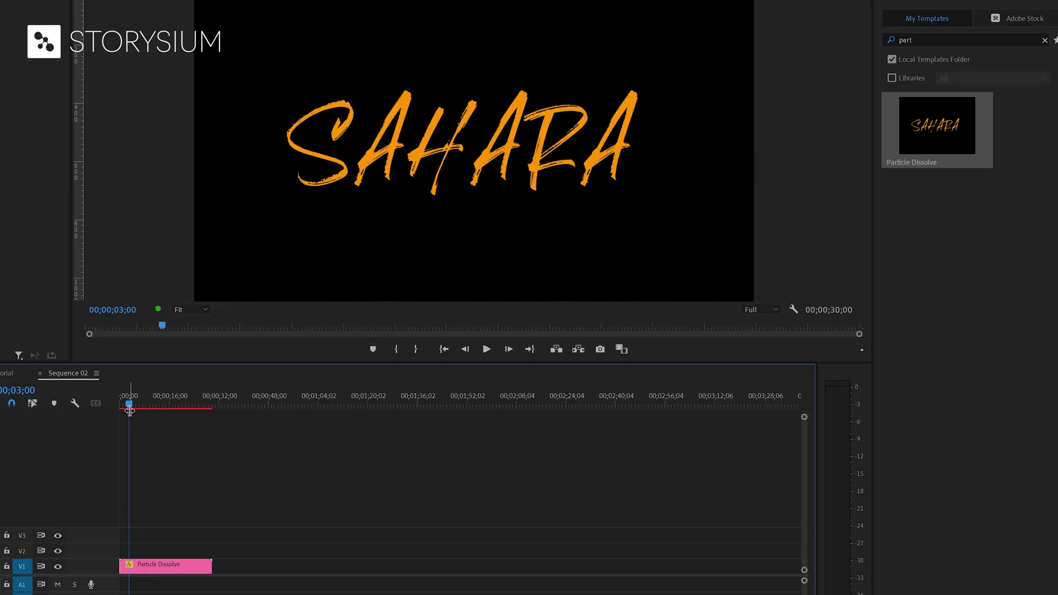